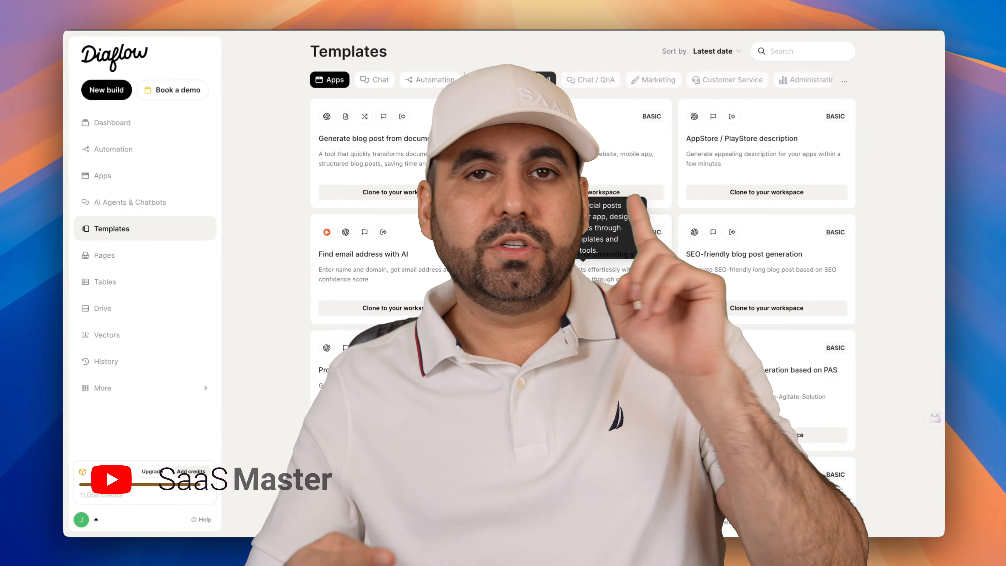
scroll(603, 317, "down", 6)
scroll(578, 278, "up", 6)
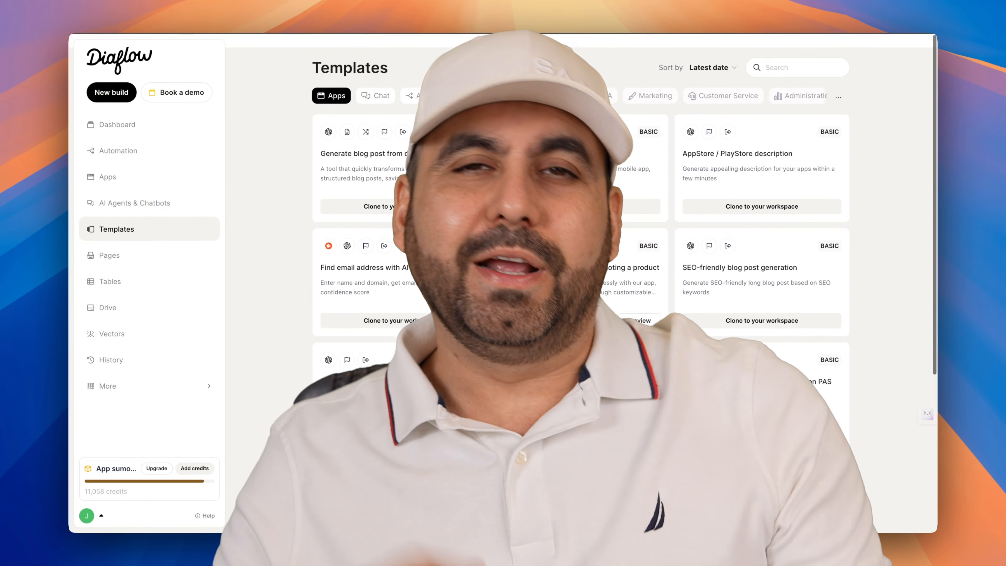
left_click(143, 183)
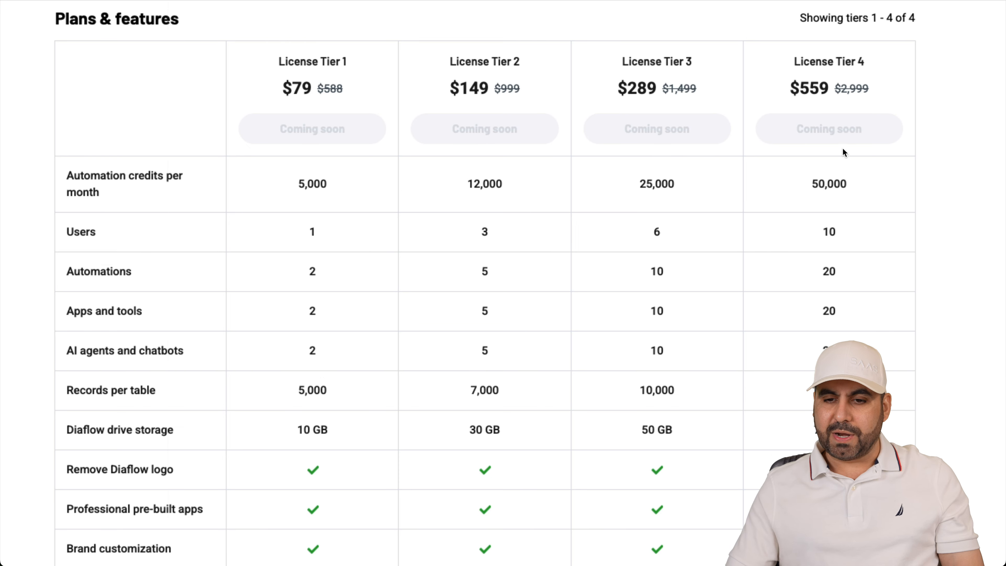
Examine the Plans & features table comparing the four license tiers, from credits and limits down to the deal terms
scroll(786, 400, "down", 13)
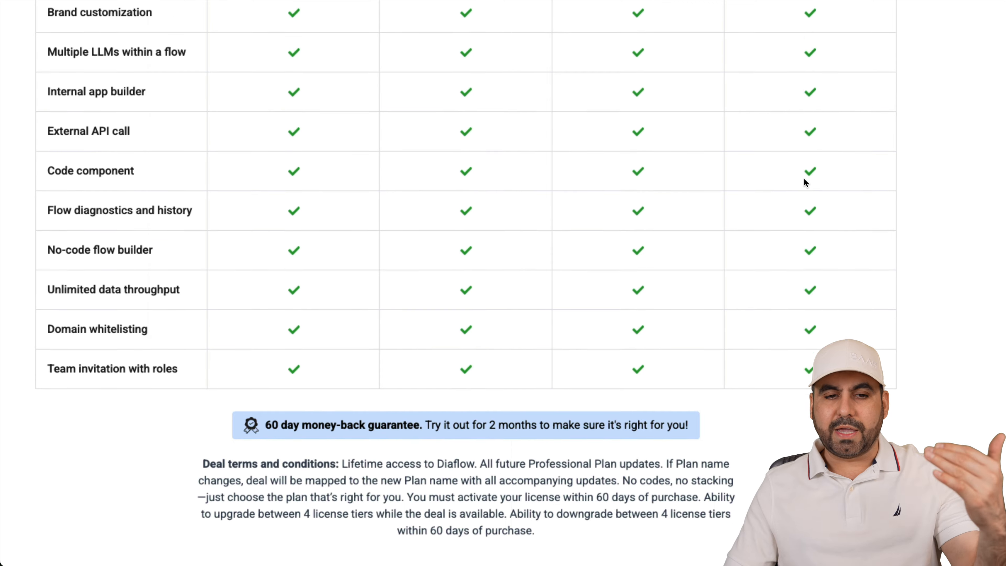
scroll(806, 182, "up", 6)
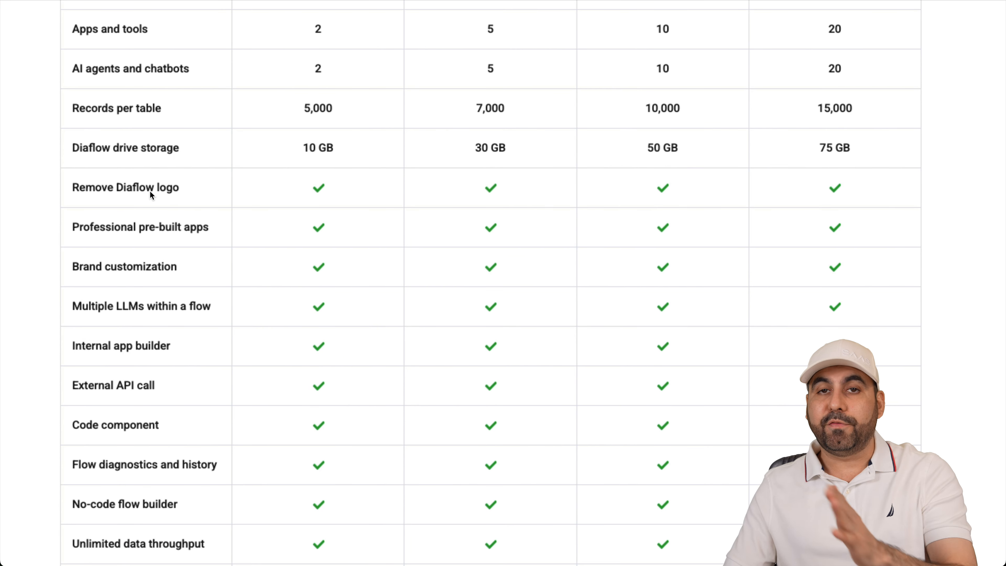
scroll(460, 225, "up", 5)
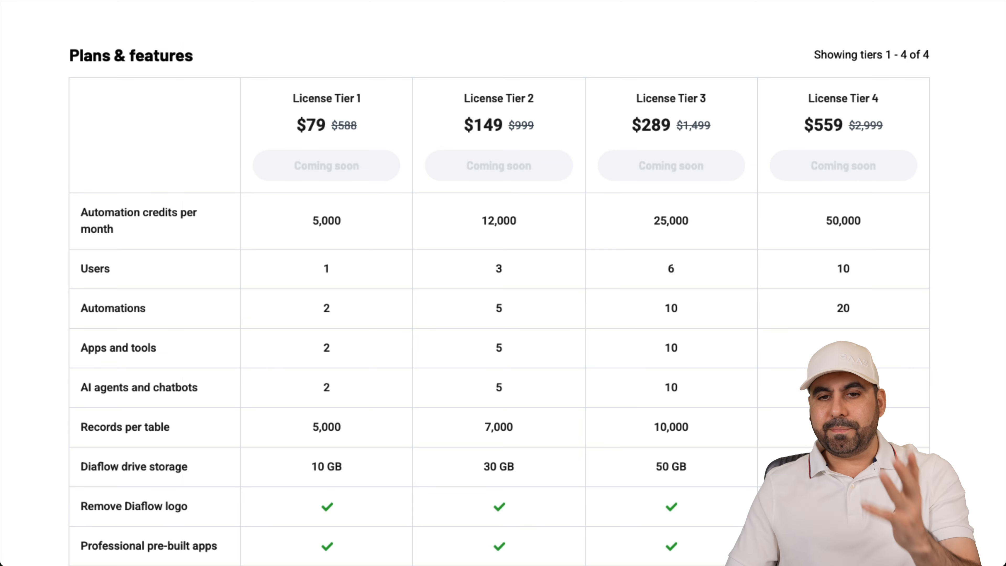
Clone the "Find email address with AI" template to the workspace and confirm creating the flow
left_click(673, 2)
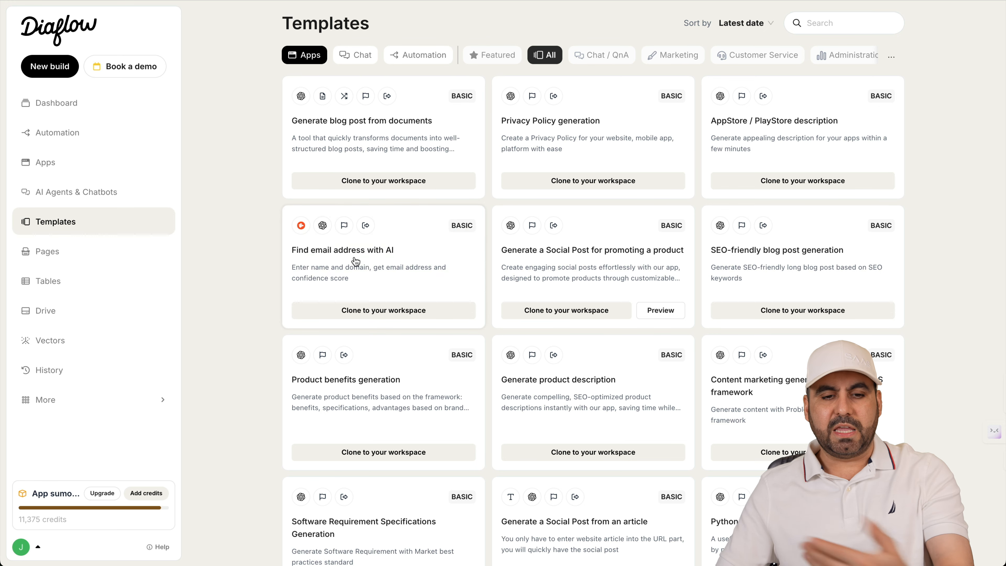
left_click(383, 313)
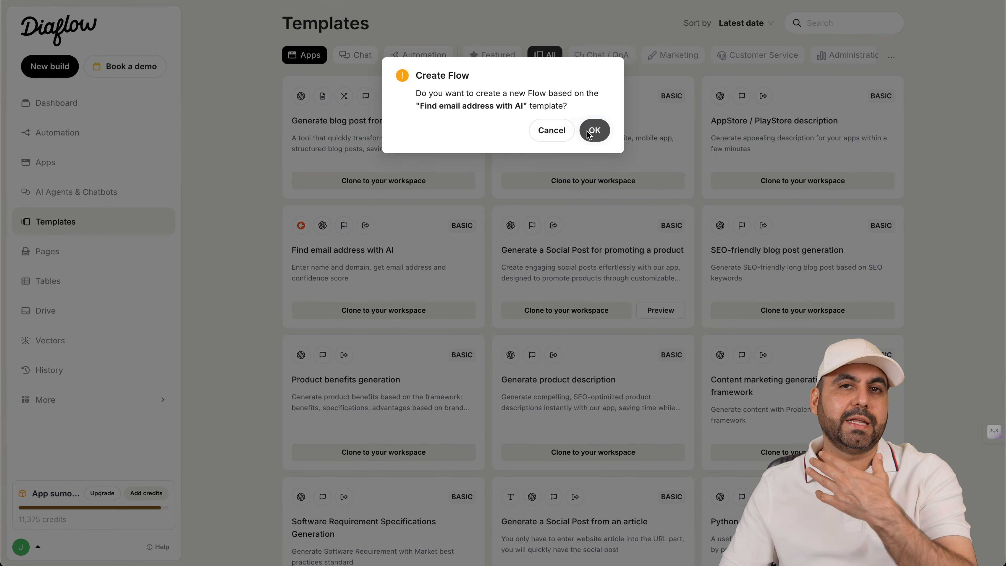
left_click(589, 133)
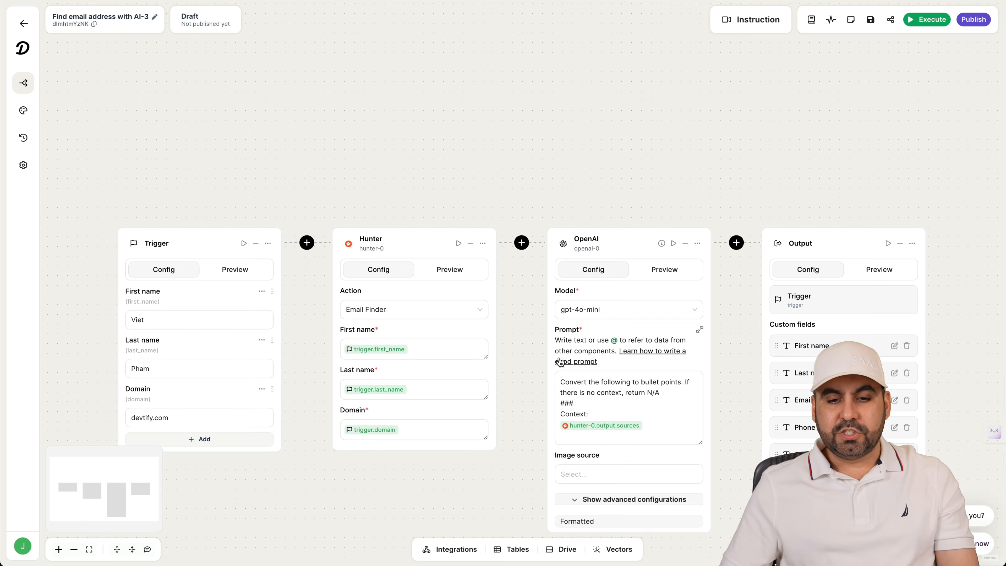
Look through the models available for the OpenAI component and close the list without changing the selection
left_click_drag(528, 330, 522, 298)
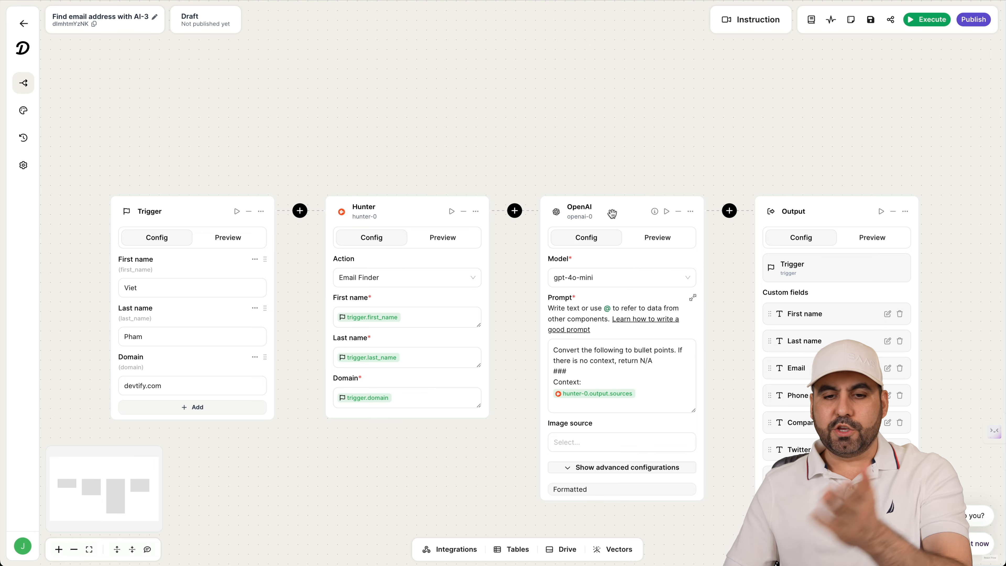
left_click(645, 286)
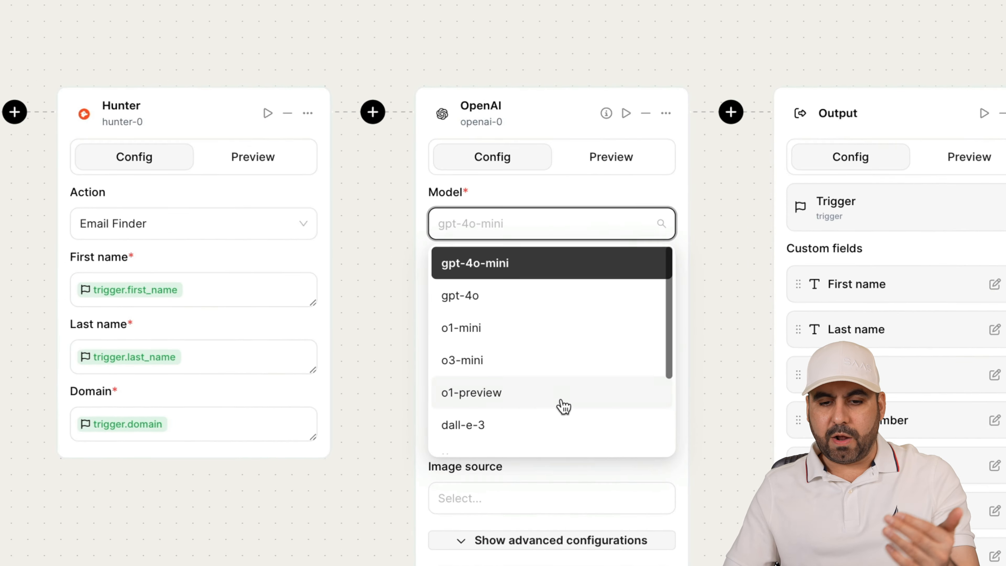
scroll(631, 384, "down", 1)
scroll(631, 384, "up", 1)
left_click(803, 231)
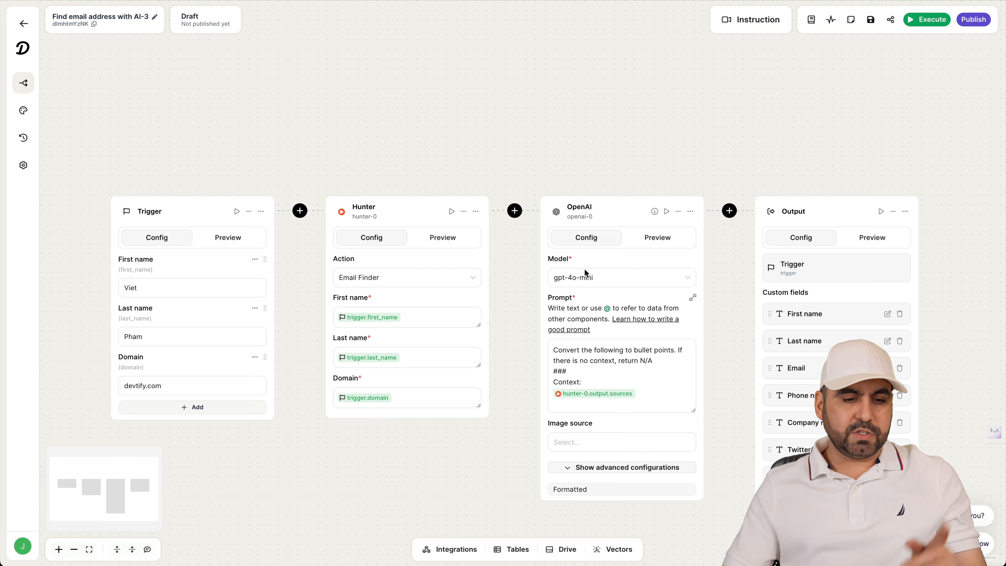
Set the Trigger's Domain field to appsumo.com and execute the flow
left_click(135, 386)
key("ctrl+a")
type("appsumo.com")
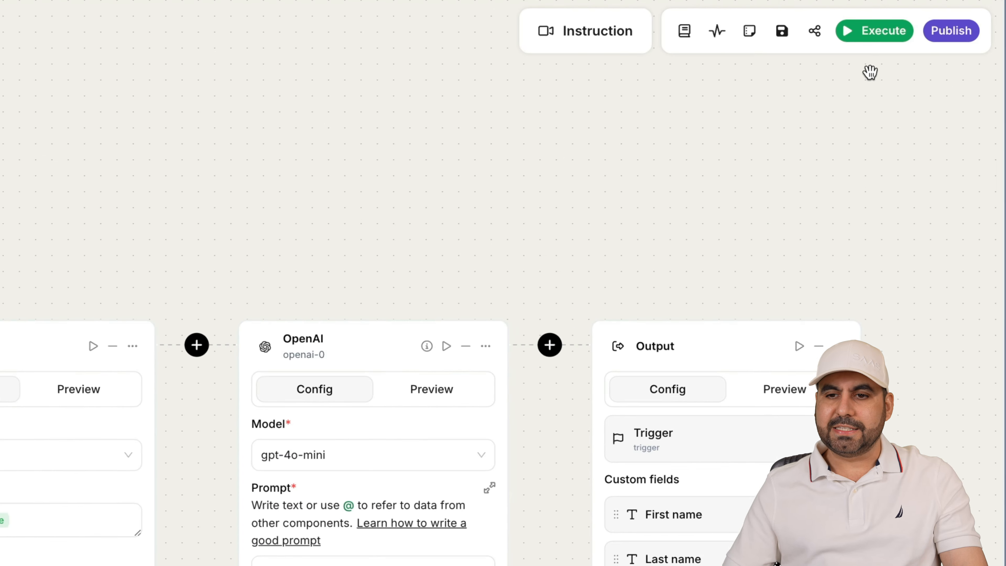
left_click(923, 22)
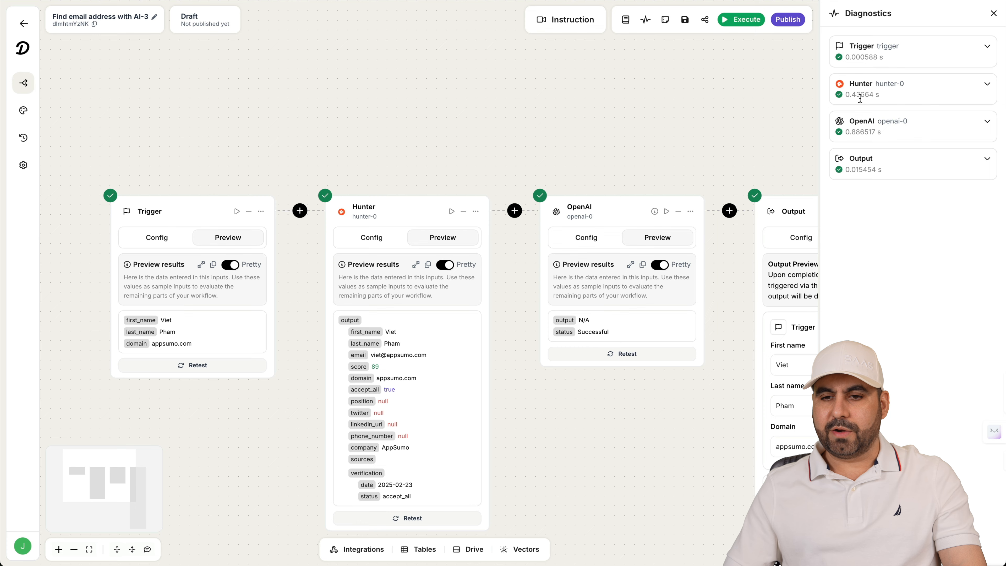
Examine the execution previews of the Trigger, Hunter, OpenAI and Output components, including the individual output fields
scroll(753, 147, "right", 5)
scroll(753, 148, "down", 3)
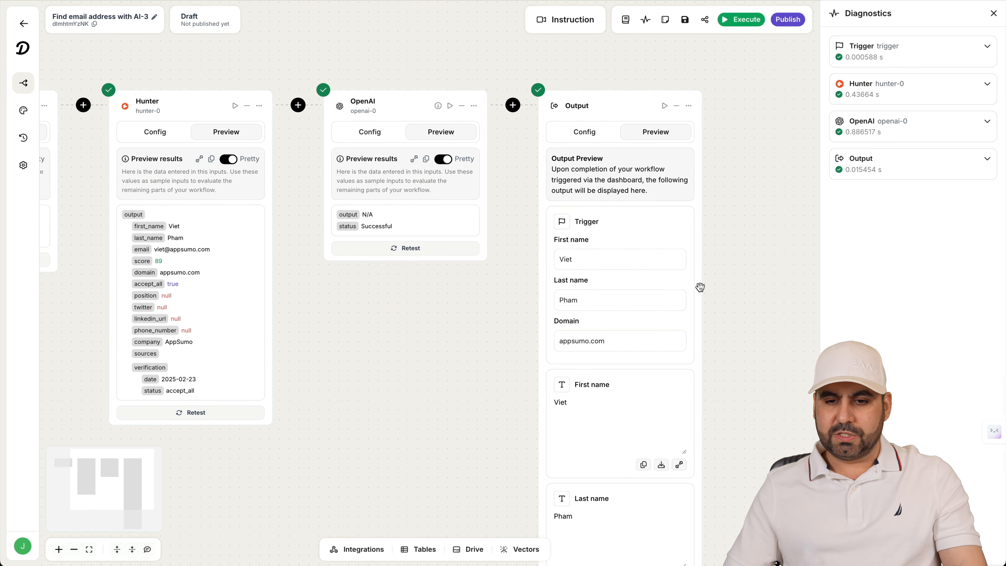
scroll(701, 287, "down", 10)
scroll(750, 433, "down", 10)
left_click_drag(754, 367, 764, 151)
scroll(762, 418, "up", 15)
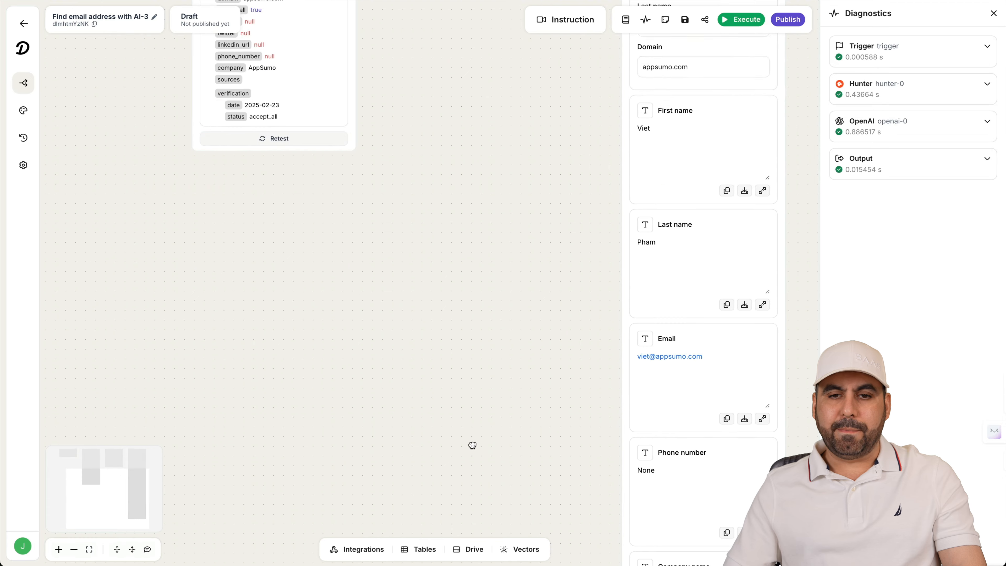
scroll(473, 376, "up", 10)
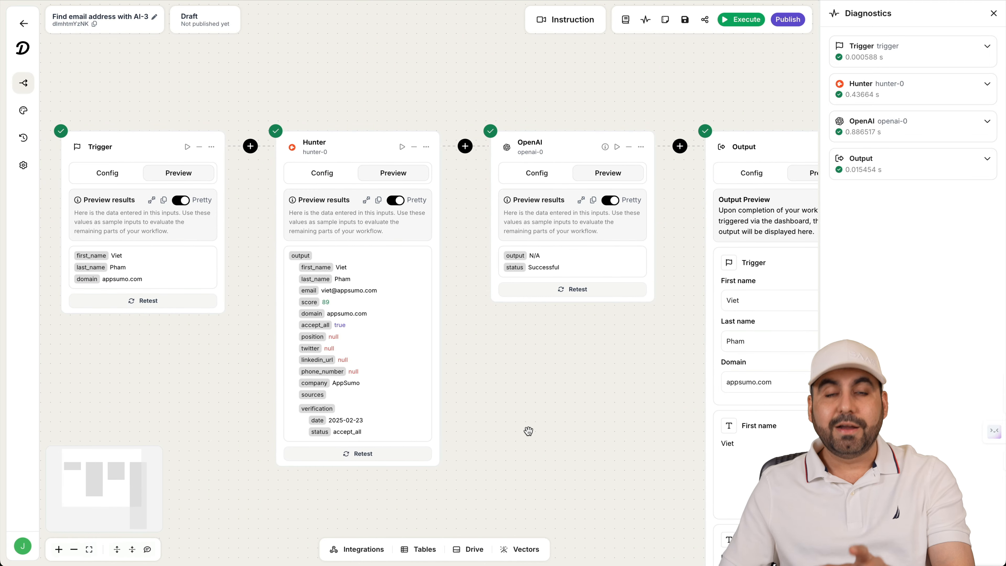
scroll(529, 428, "down", 5)
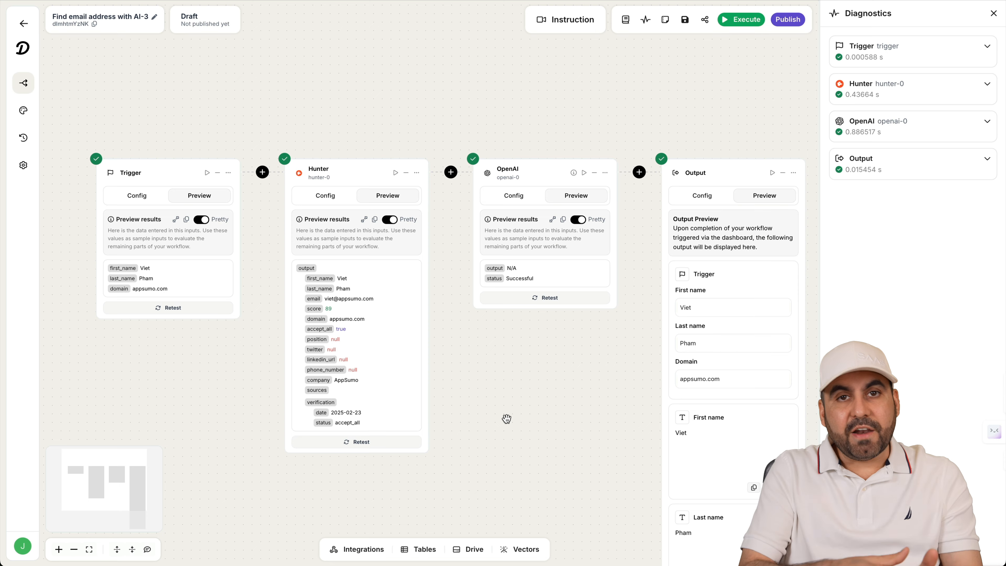
Open the component library for the connection between OpenAI and Output and examine the Built-in Tools
left_click(639, 173)
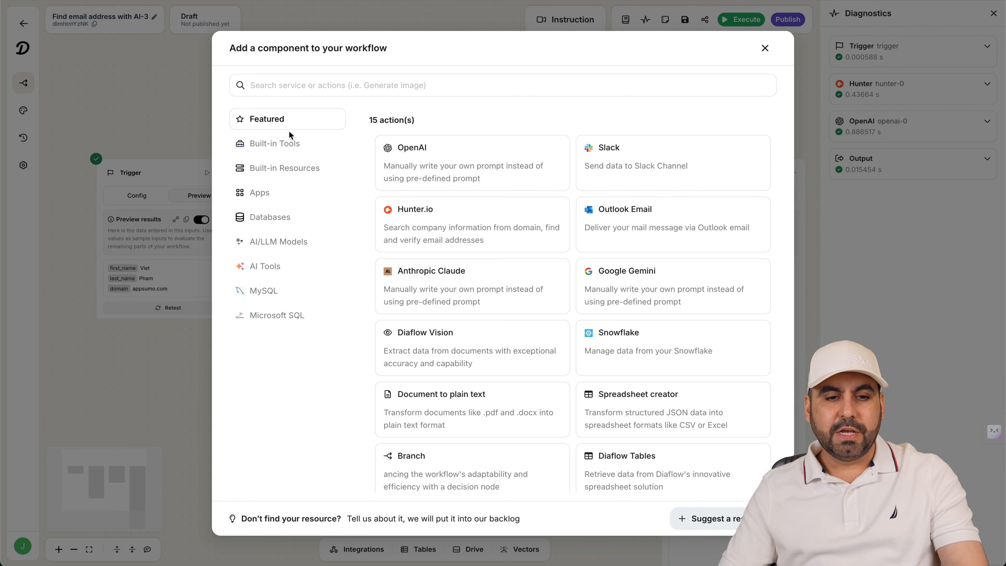
left_click(282, 145)
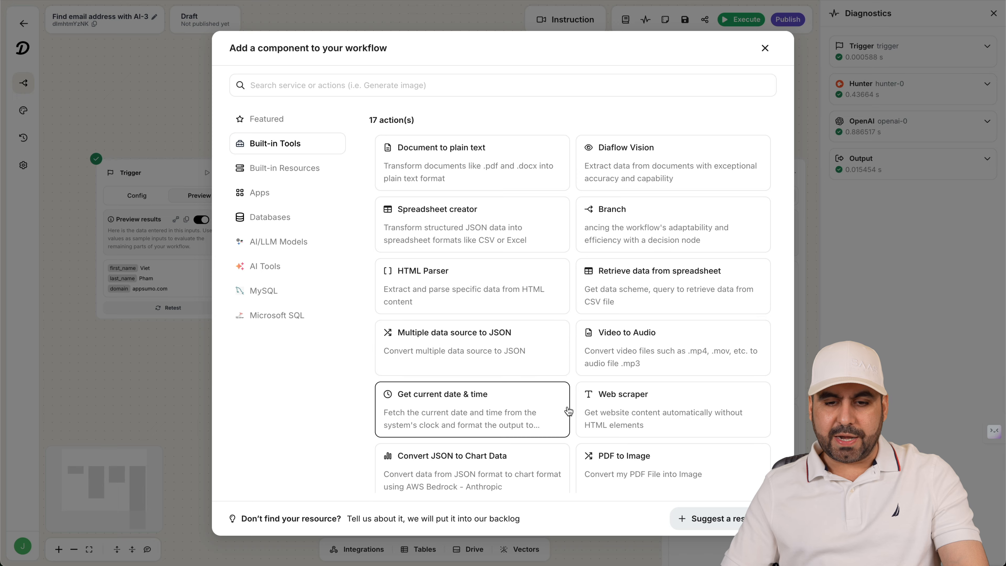
scroll(569, 412, "down", 5)
scroll(569, 413, "up", 3)
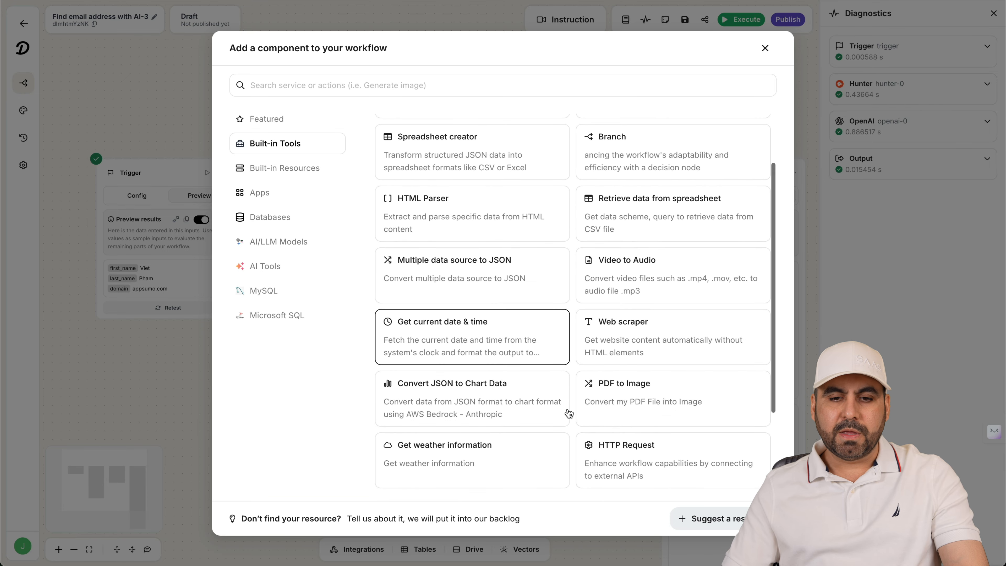
scroll(569, 413, "up", 2)
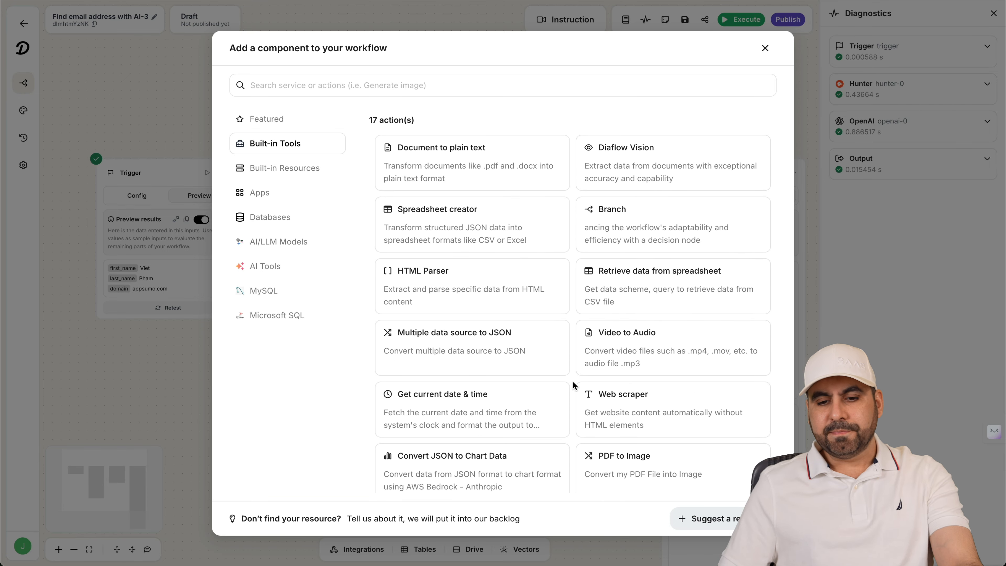
scroll(554, 420, "down", 4)
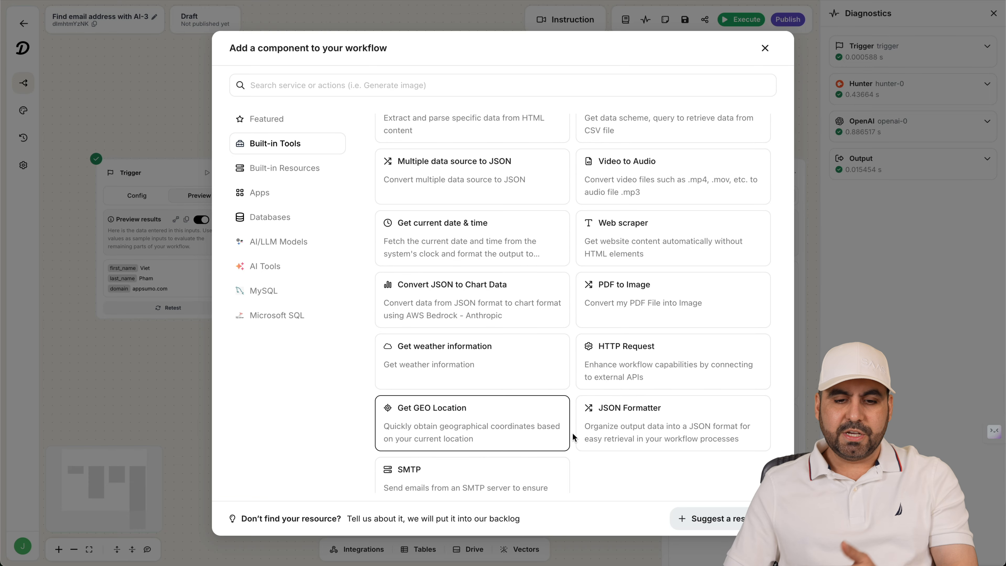
scroll(574, 476, "down", 1)
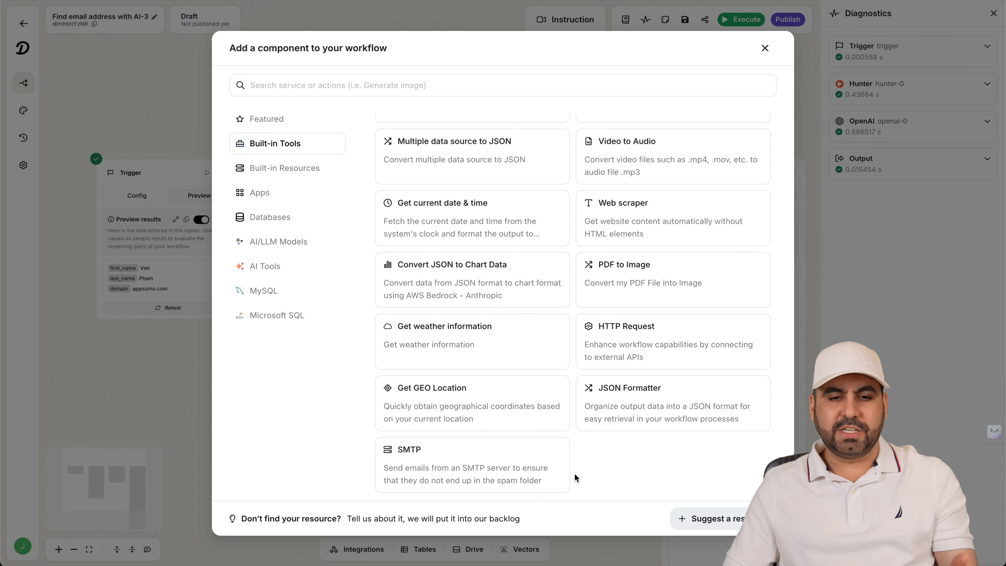
scroll(575, 475, "up", 5)
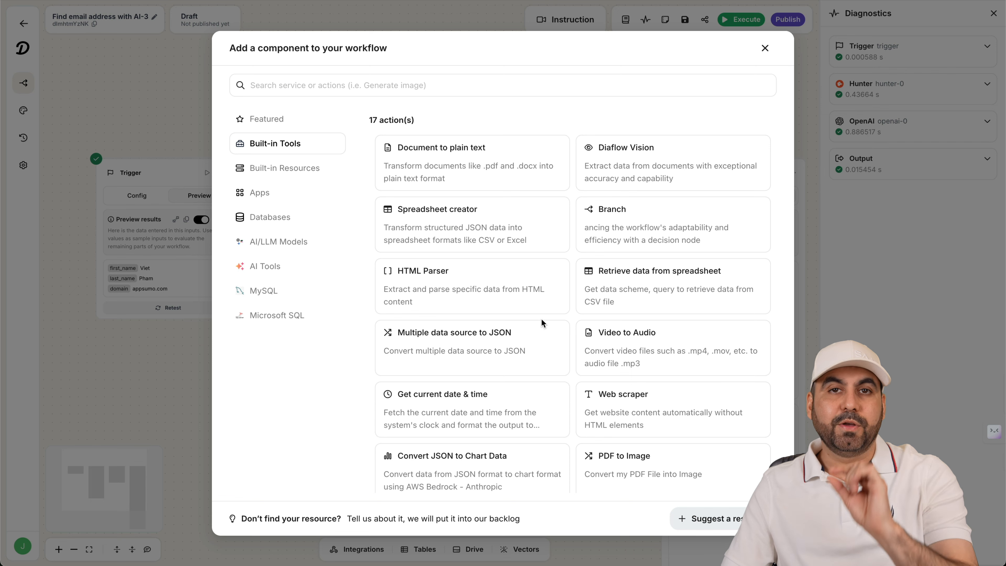
Review the component categories from Built-in Resources through Microsoft SQL and close the library without adding a component
left_click(301, 173)
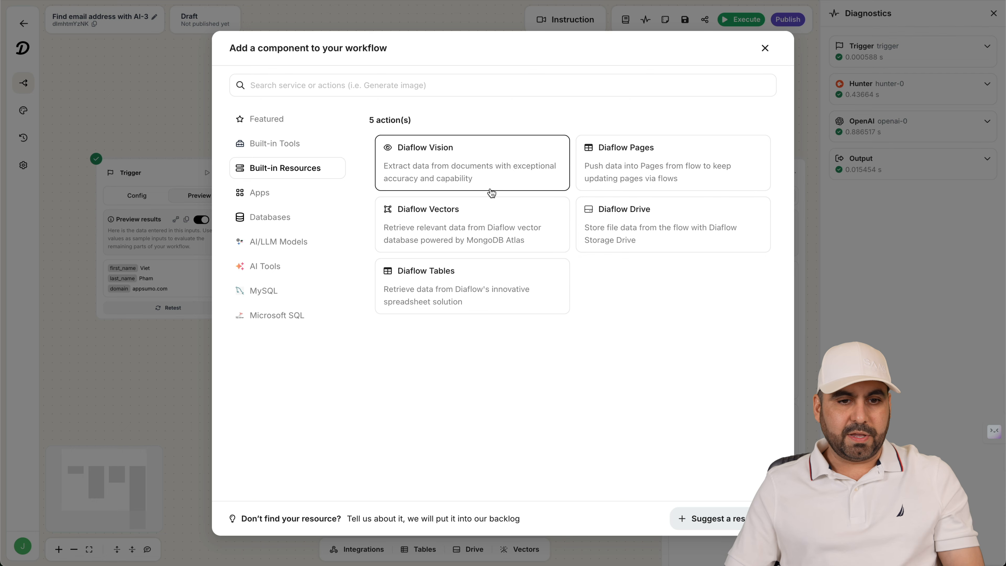
left_click(273, 196)
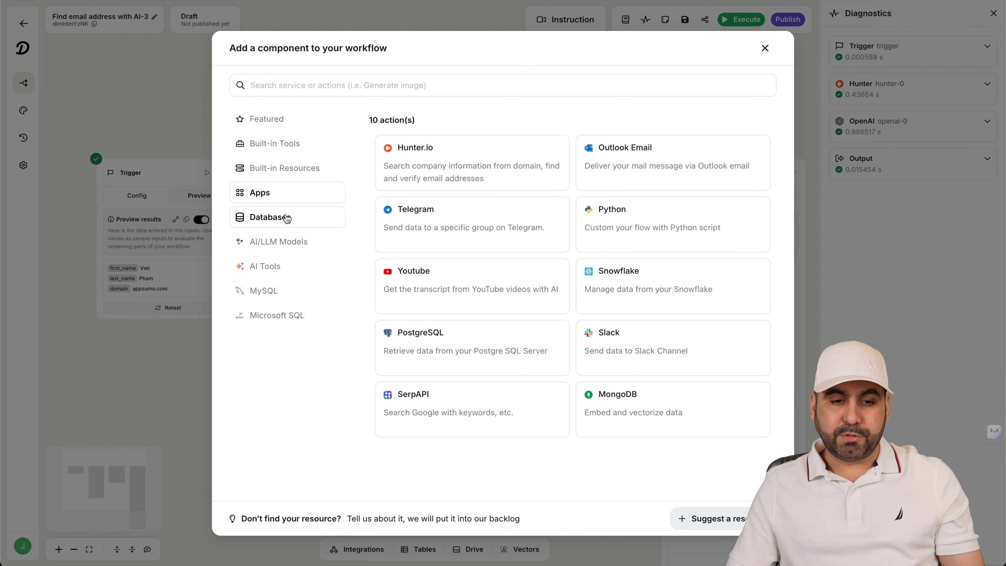
left_click(293, 218)
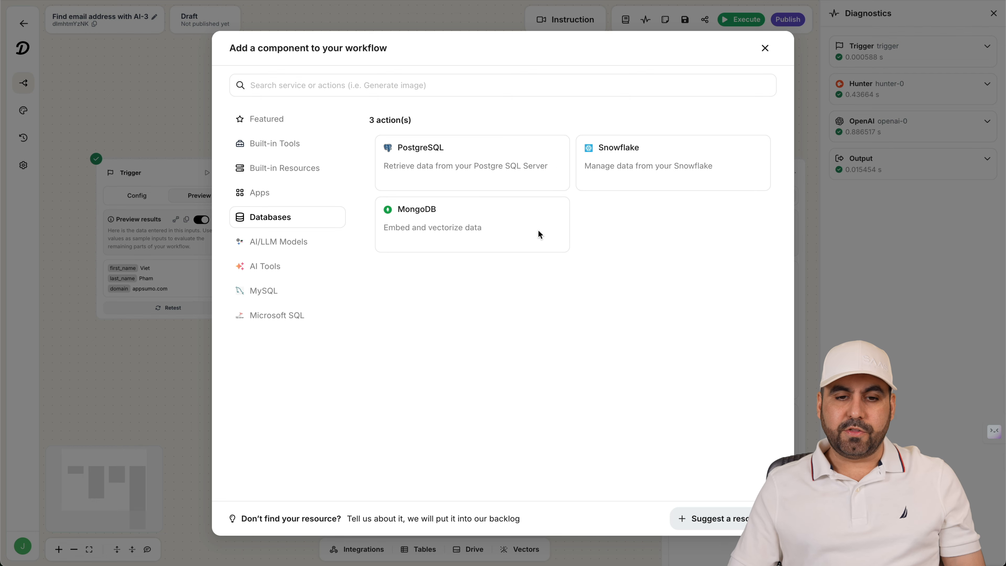
left_click(291, 242)
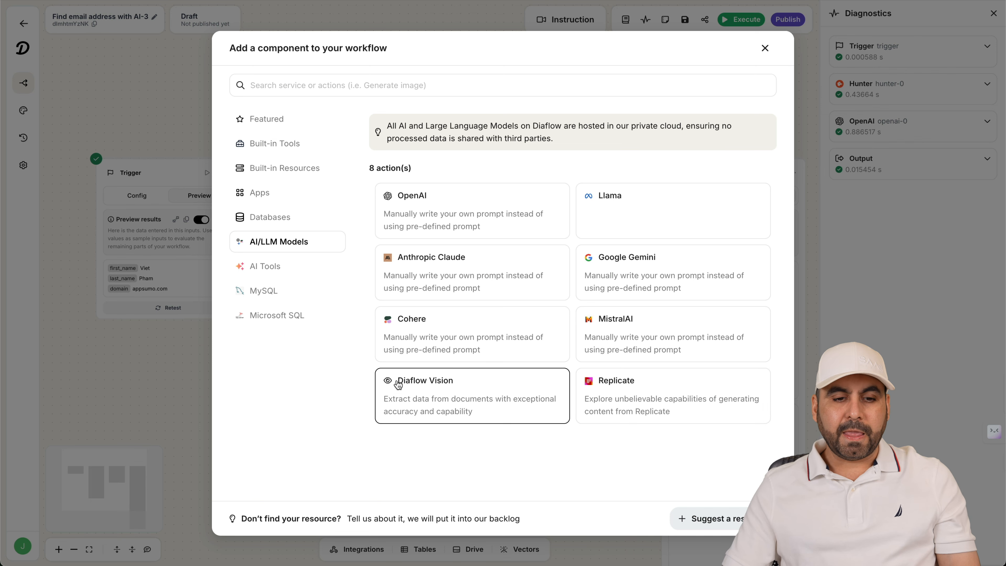
left_click(291, 275)
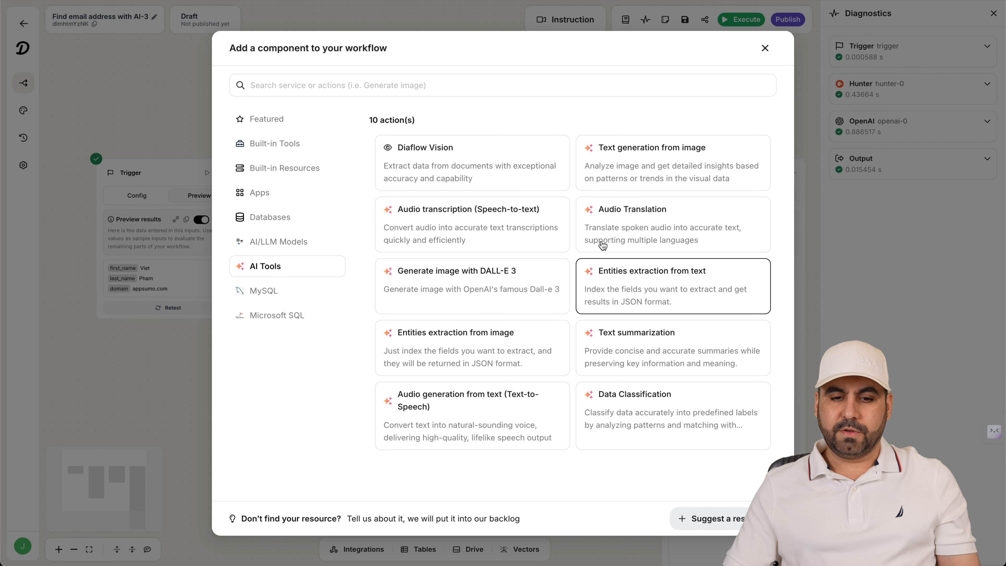
left_click(311, 288)
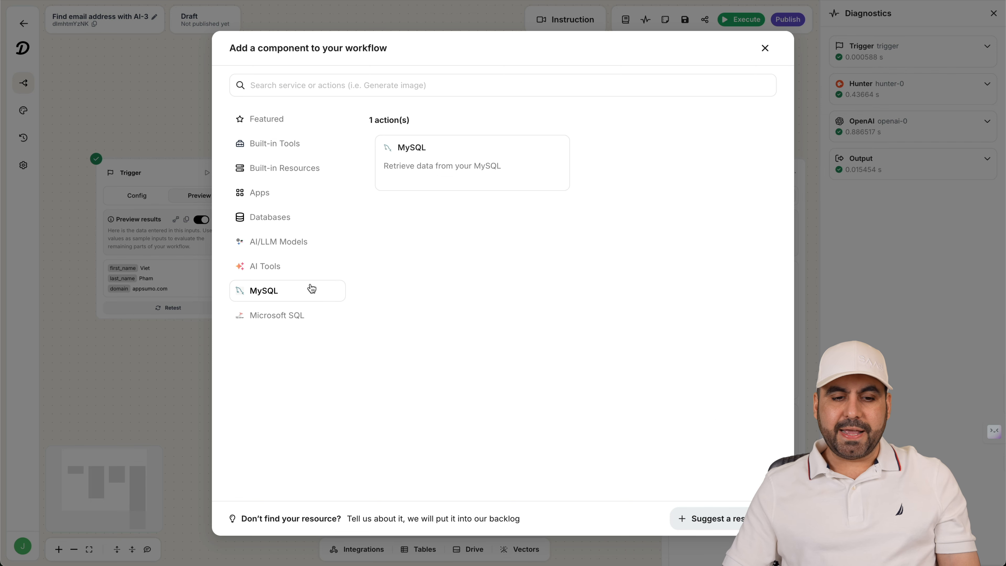
left_click(305, 321)
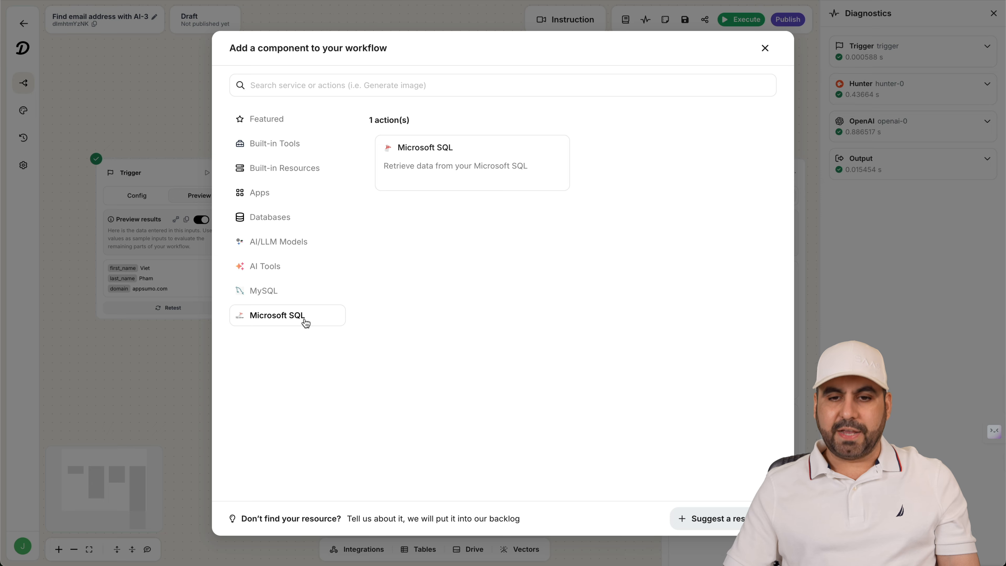
left_click(765, 48)
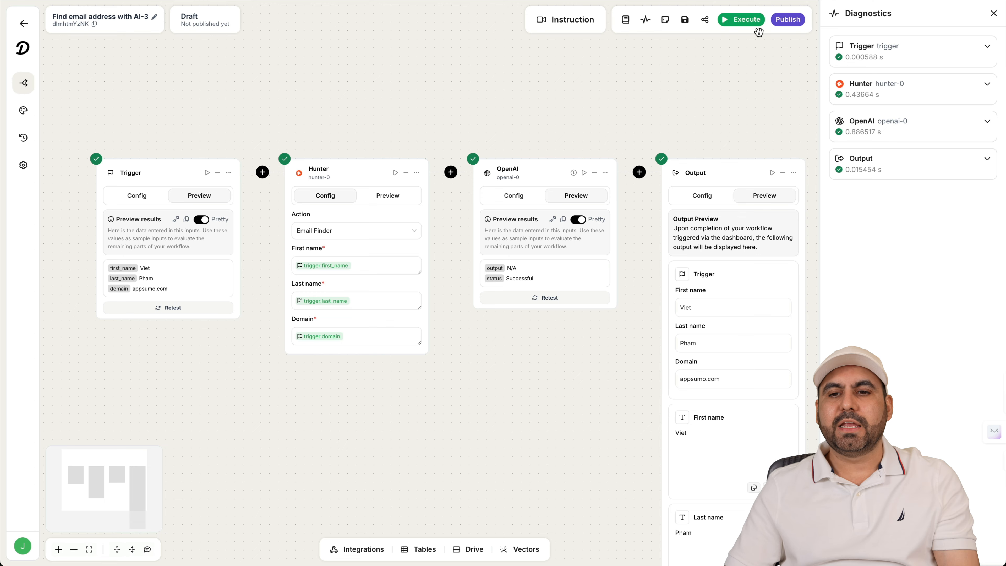
Publish the flow and open its internal app page at the single-run form
left_click(788, 21)
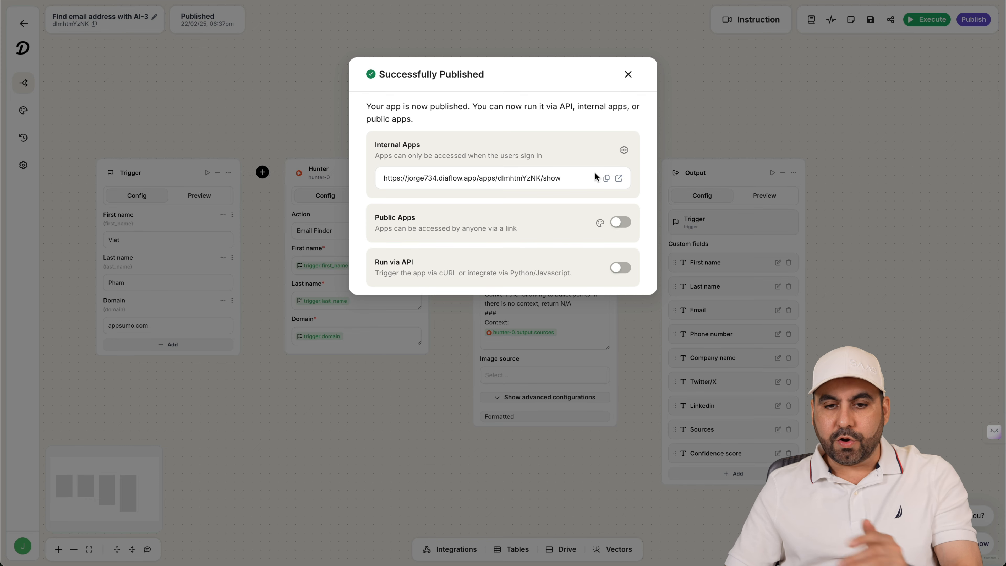
left_click(620, 179)
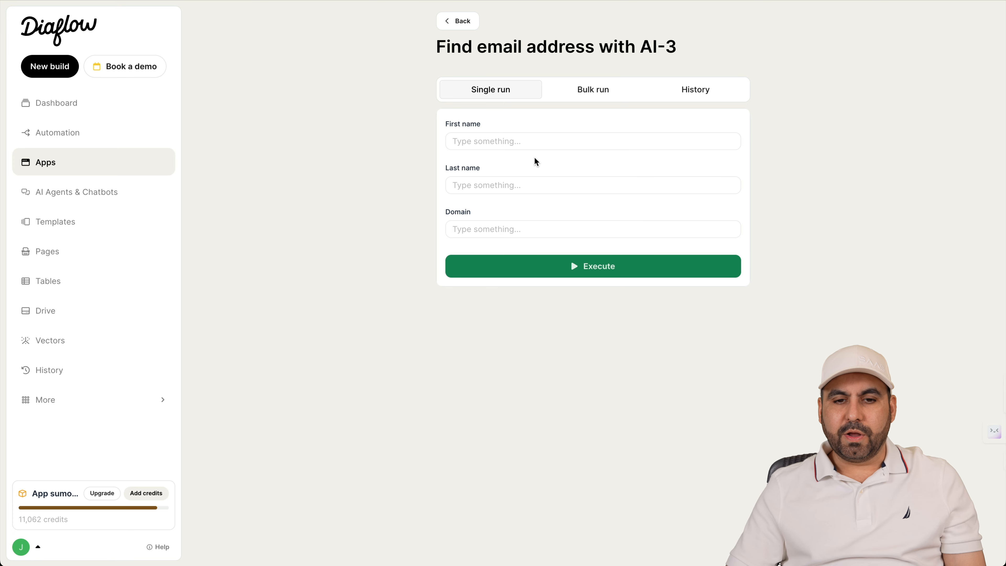
left_click(529, 142)
left_click(512, 187)
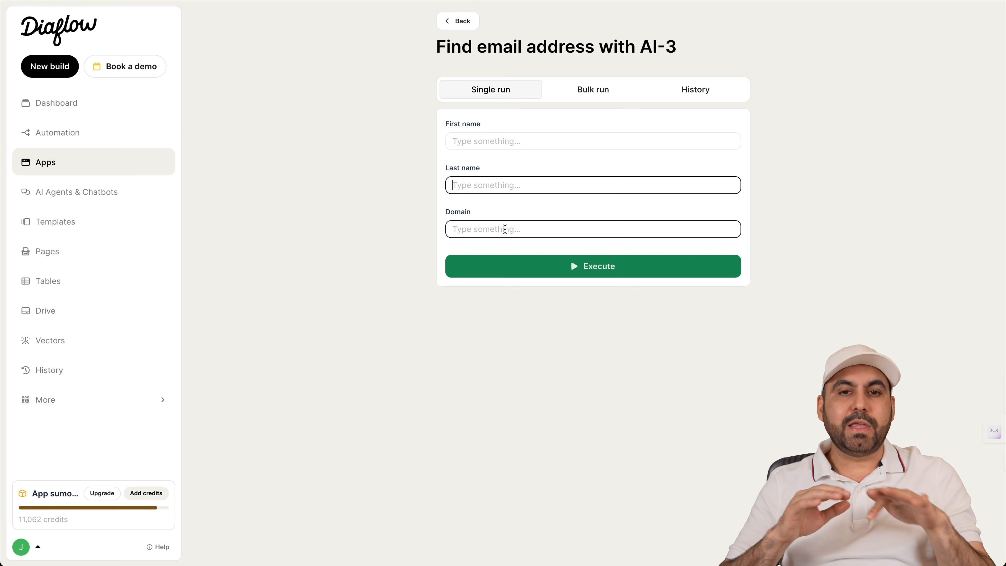
Look over the app's Bulk run and History views, and return to the single-run form
left_click(589, 89)
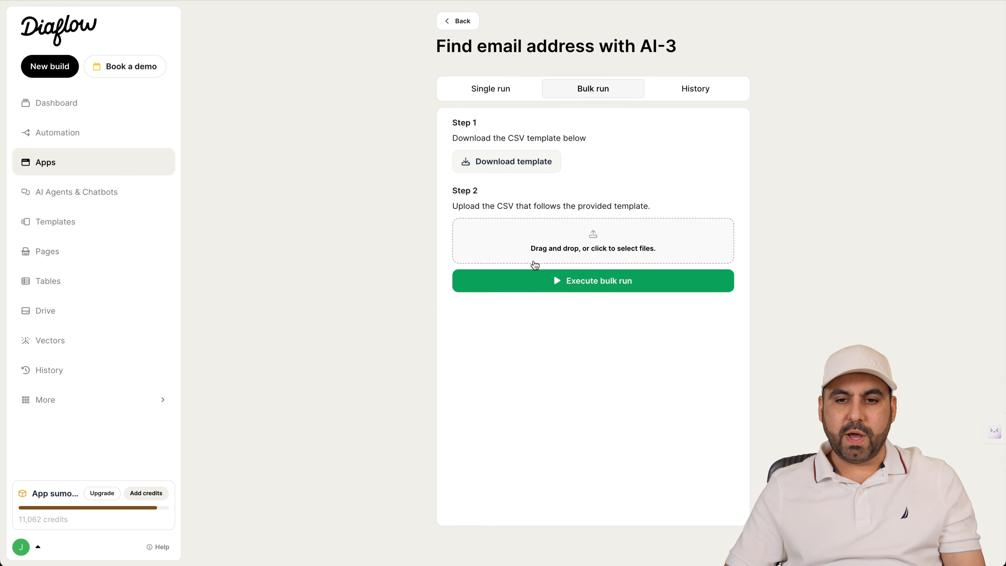
left_click(701, 89)
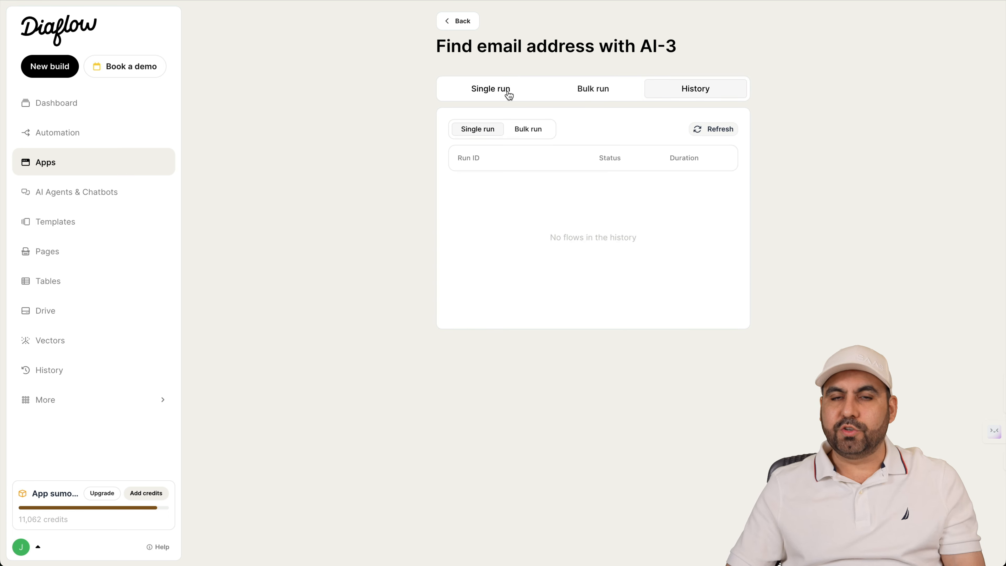
left_click(508, 92)
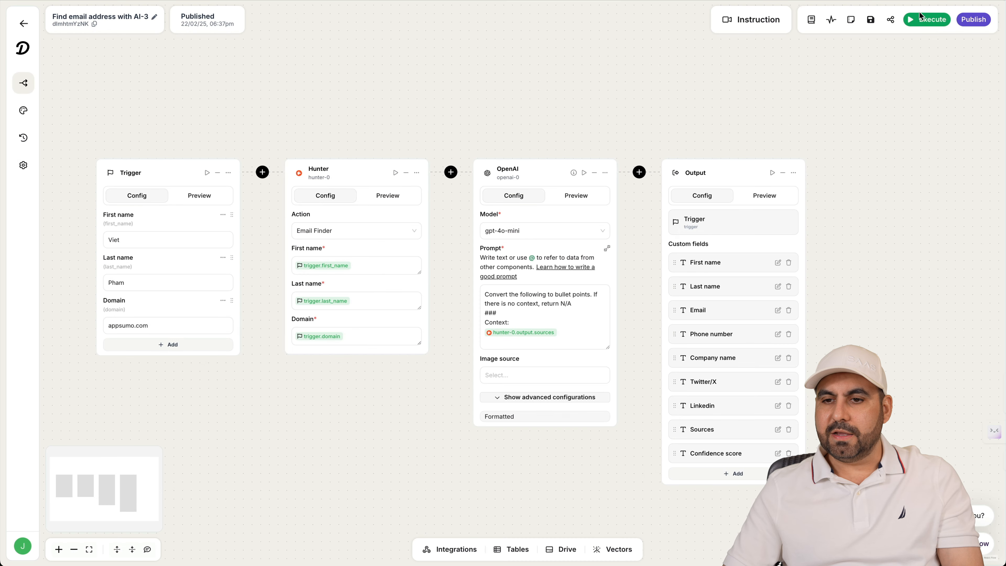
Publish the flow again with public app access enabled and open the public app's appearance settings
left_click(974, 19)
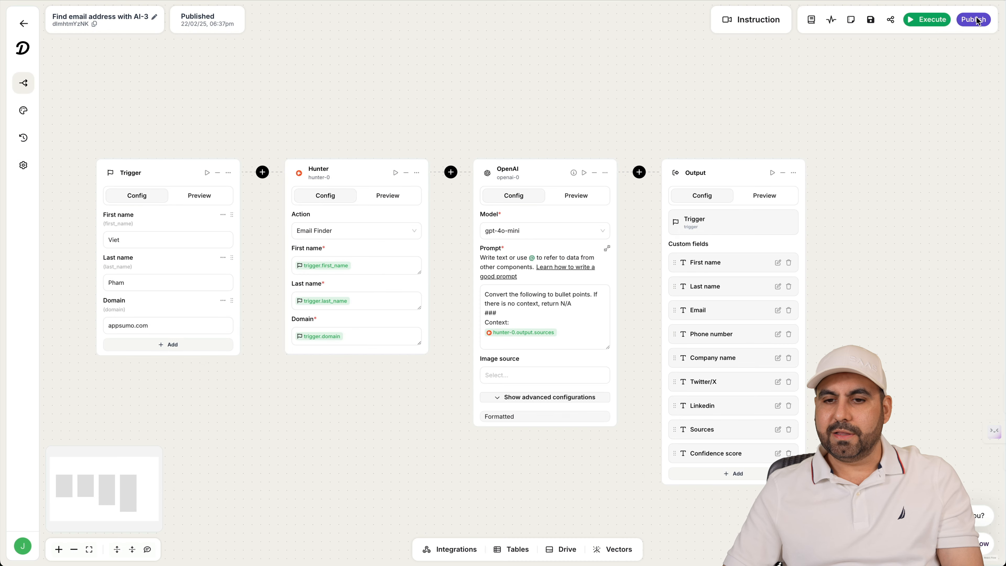
left_click(620, 223)
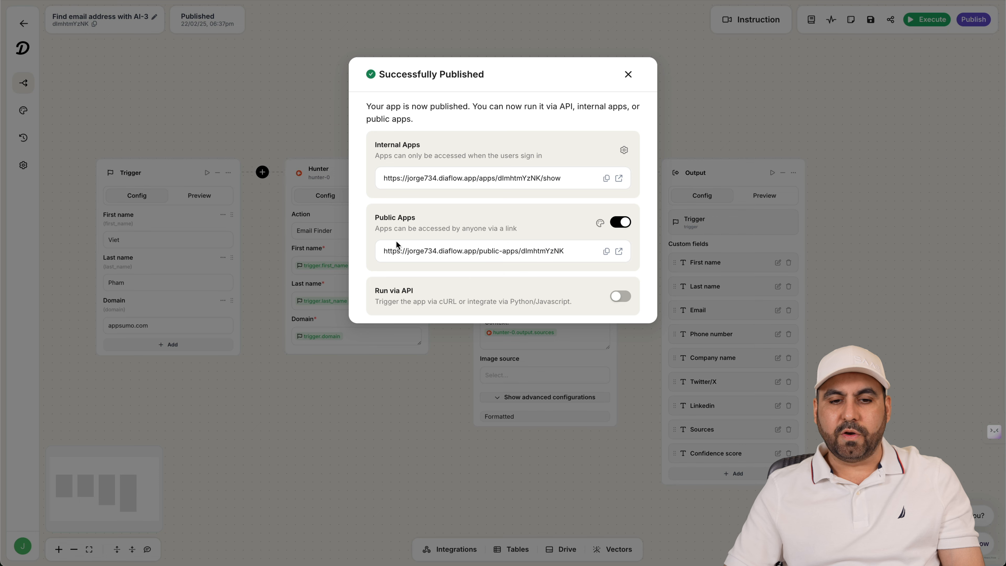
left_click(600, 224)
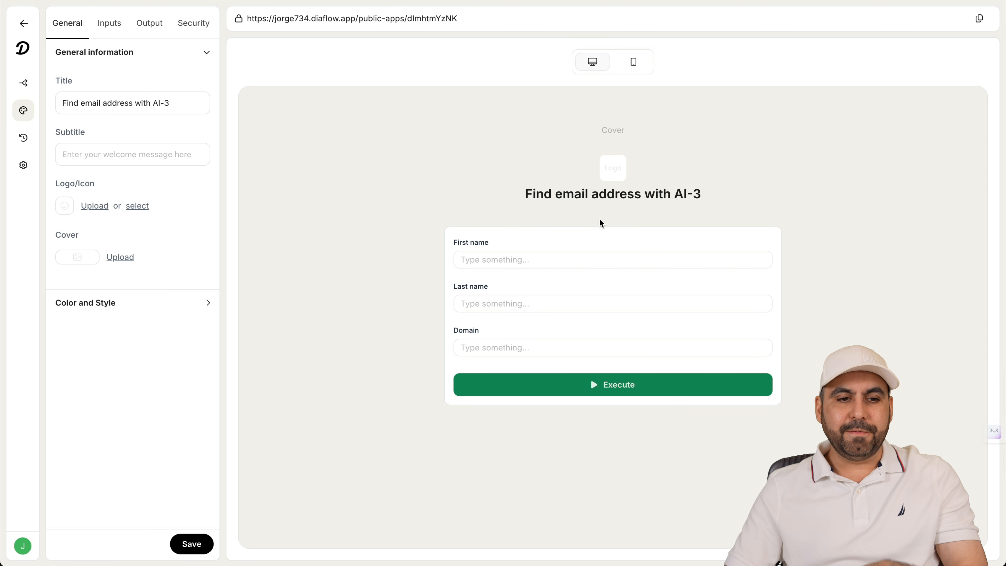
Examine the public app's General, Inputs, Output and Security settings without changing anything
left_click(180, 107)
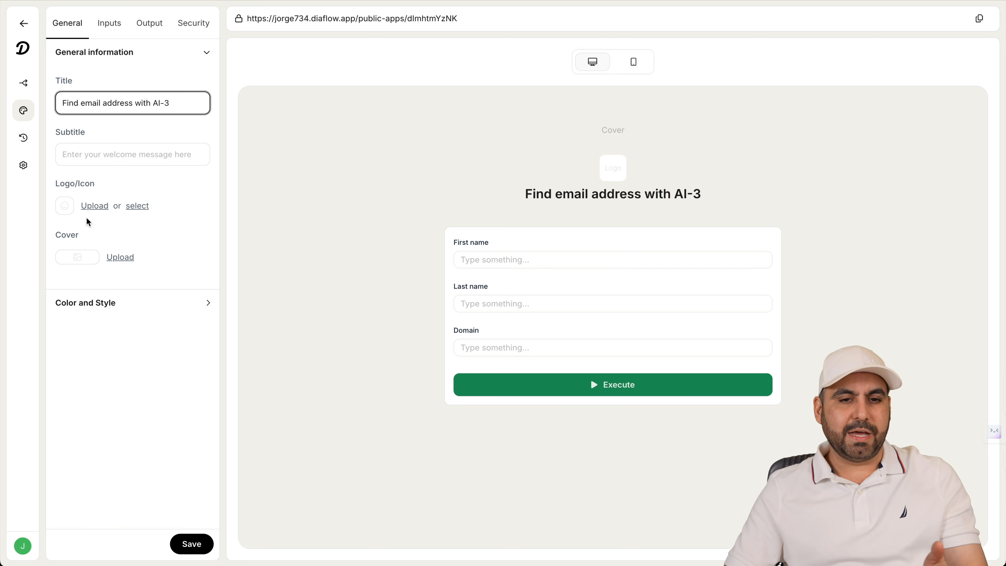
left_click(113, 25)
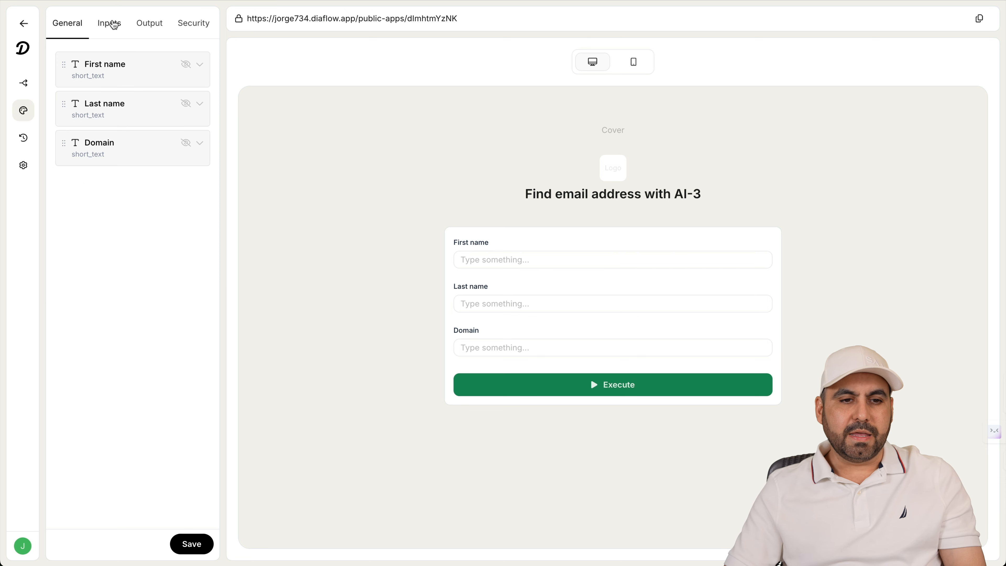
left_click(153, 28)
left_click(195, 29)
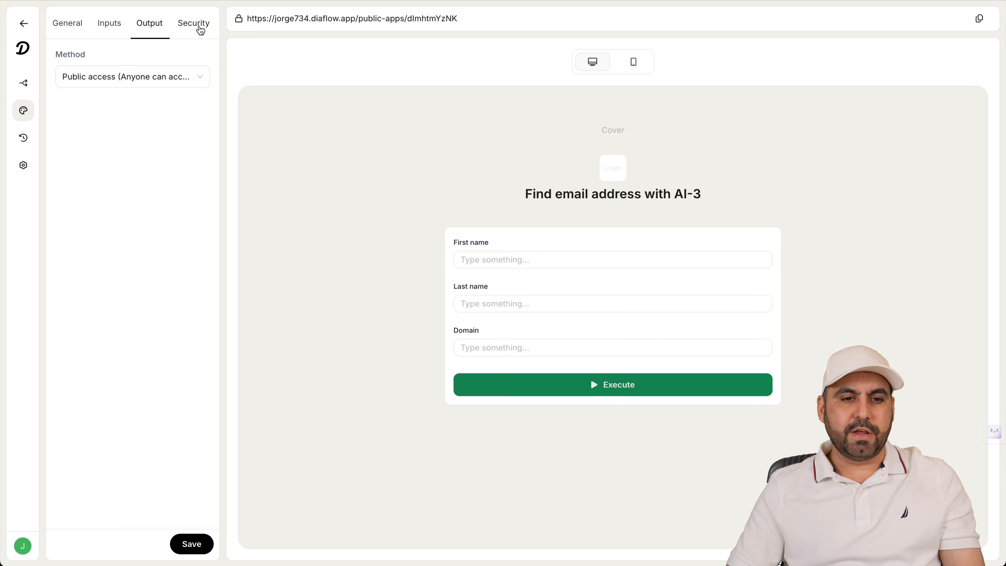
left_click(84, 27)
Return to the flow, republish it with Run via API enabled, and open its API docs
left_click(23, 83)
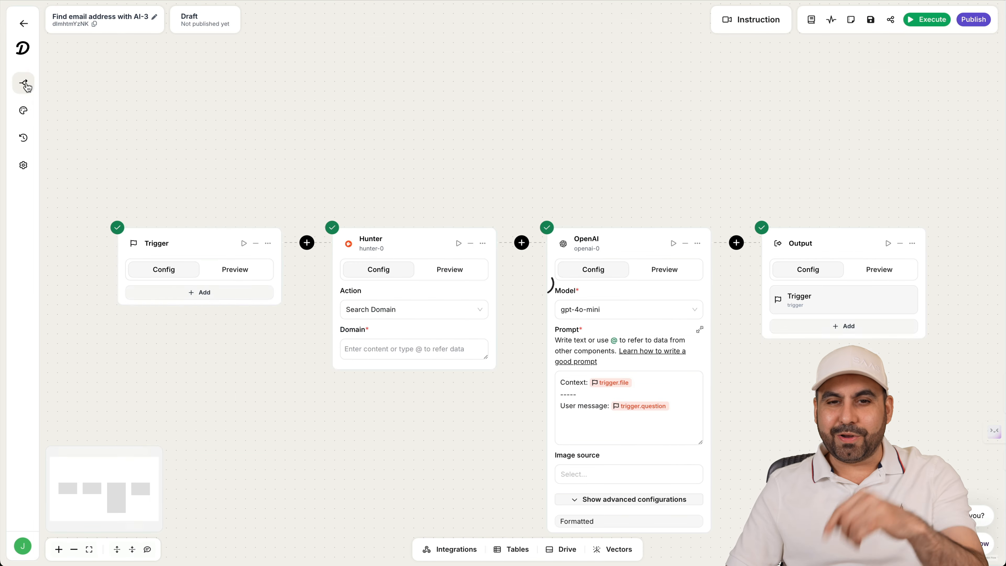
left_click(965, 20)
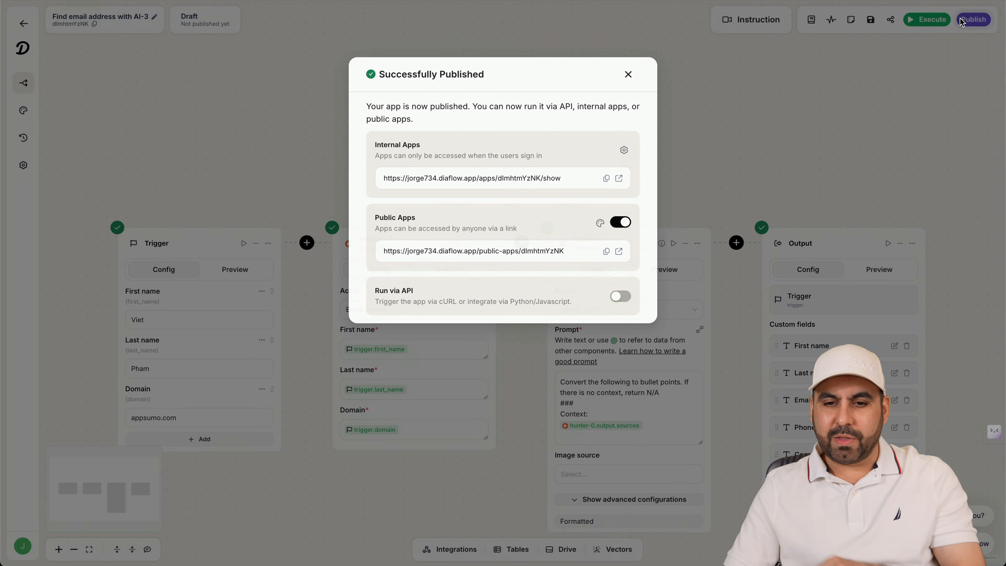
left_click(625, 298)
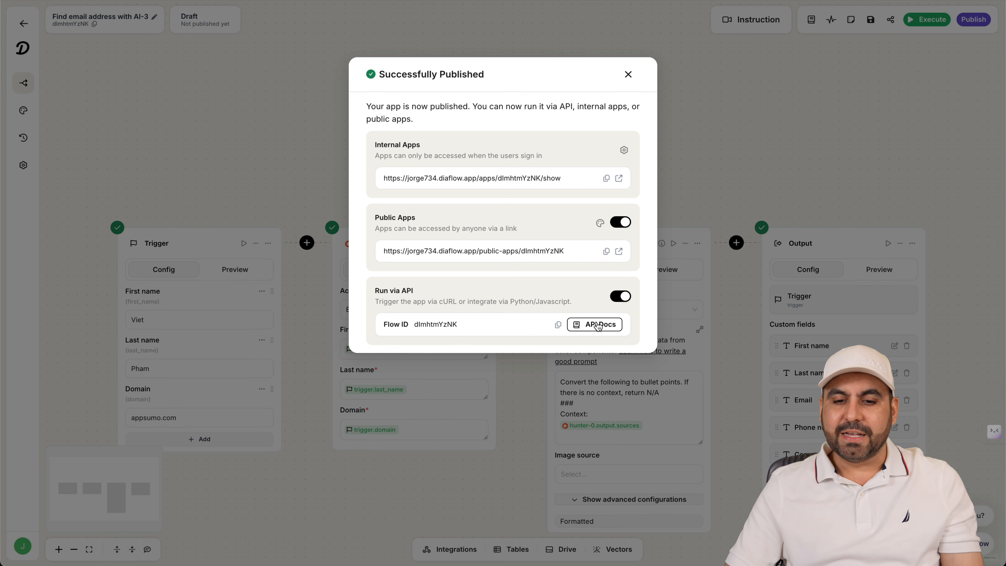
left_click(582, 327)
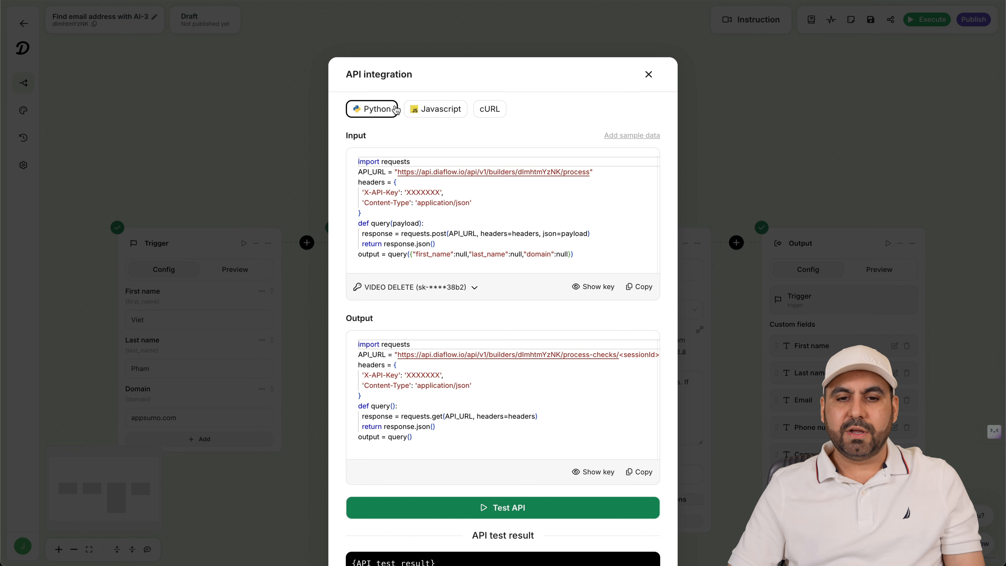
Compare the Javascript, cURL and Python API integration samples, and close the API and publishing dialogs
left_click(442, 115)
left_click(491, 113)
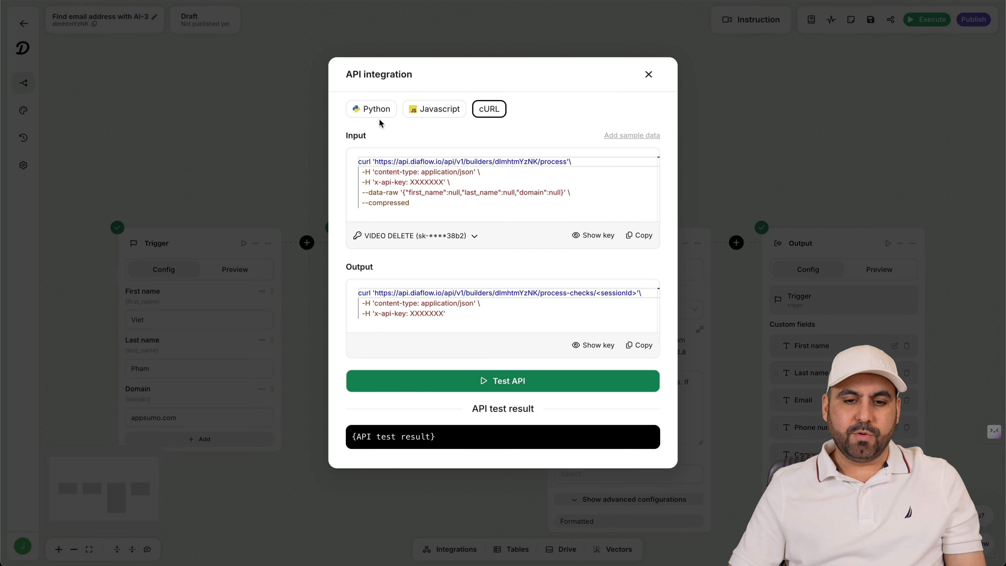
left_click(376, 118)
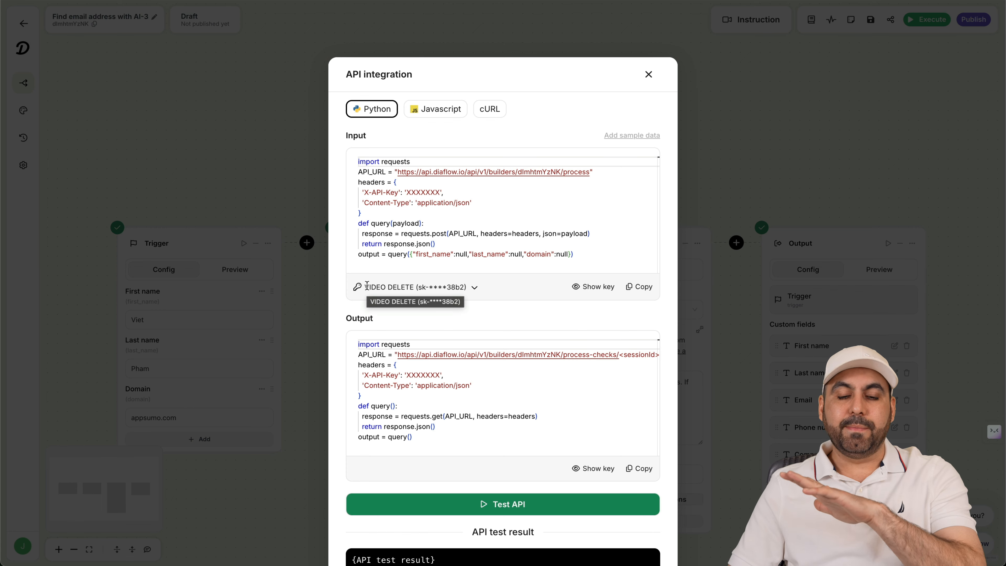
left_click(593, 286)
scroll(515, 357, "down", 1)
left_click(472, 467)
left_click(648, 35)
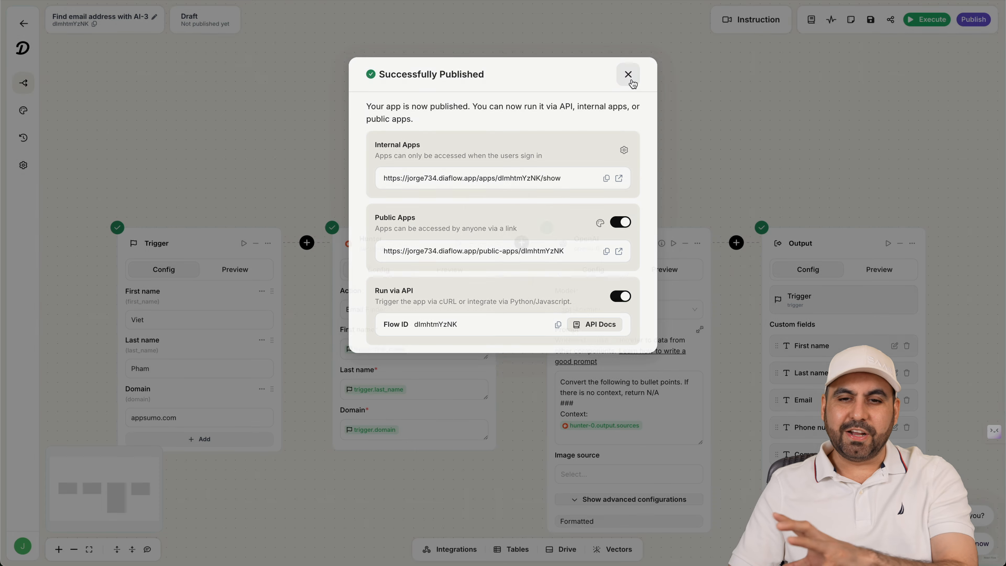
left_click(628, 74)
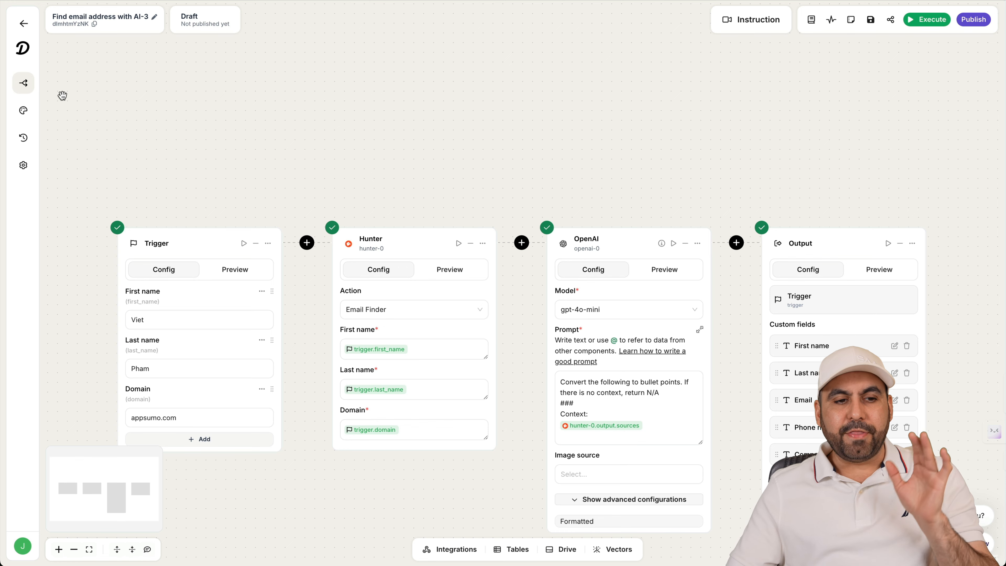
Leave the flow for AI Agents & Chatbots, and launch the published barista chatbot to view its chat page before returning
left_click(24, 25)
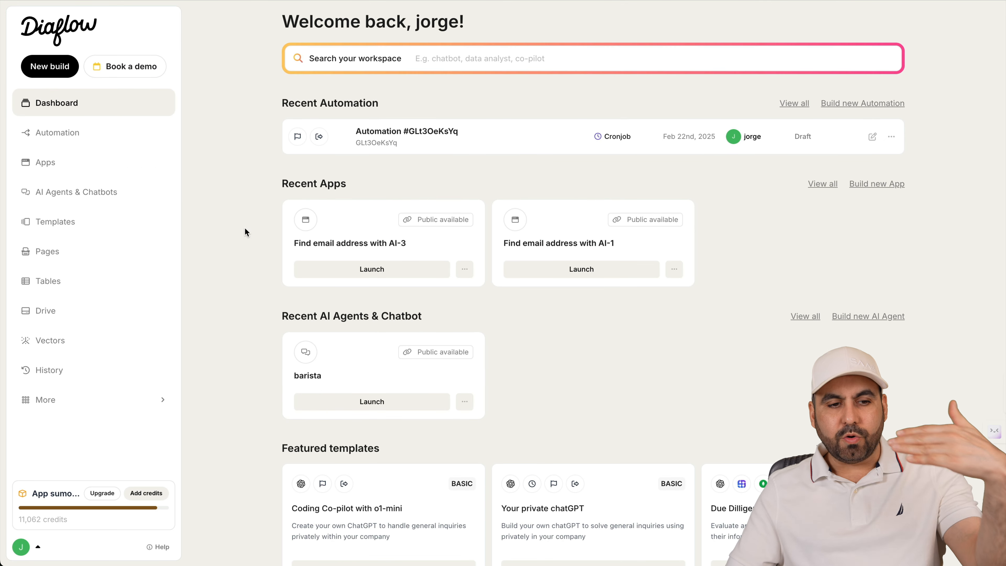
left_click(106, 194)
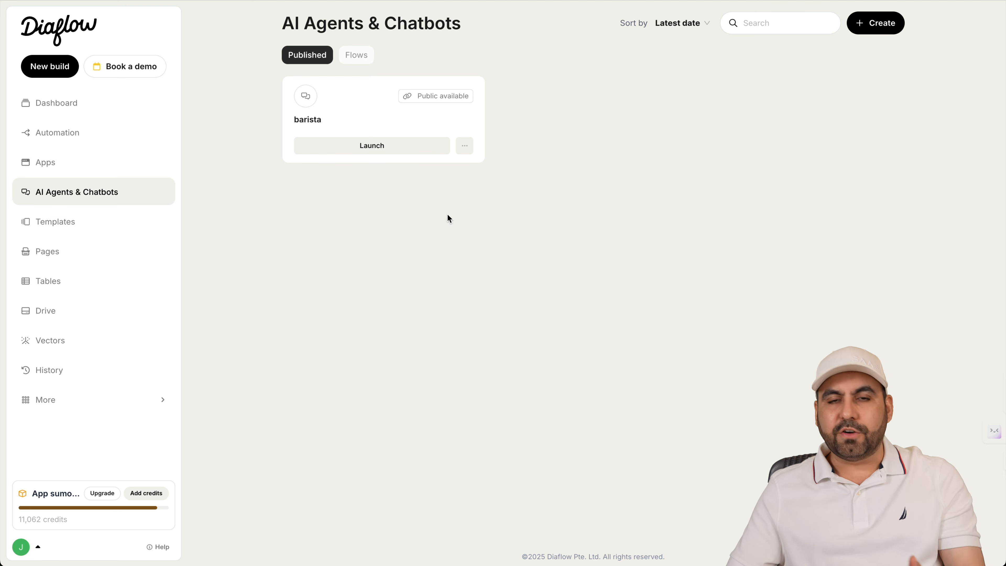
left_click(442, 150)
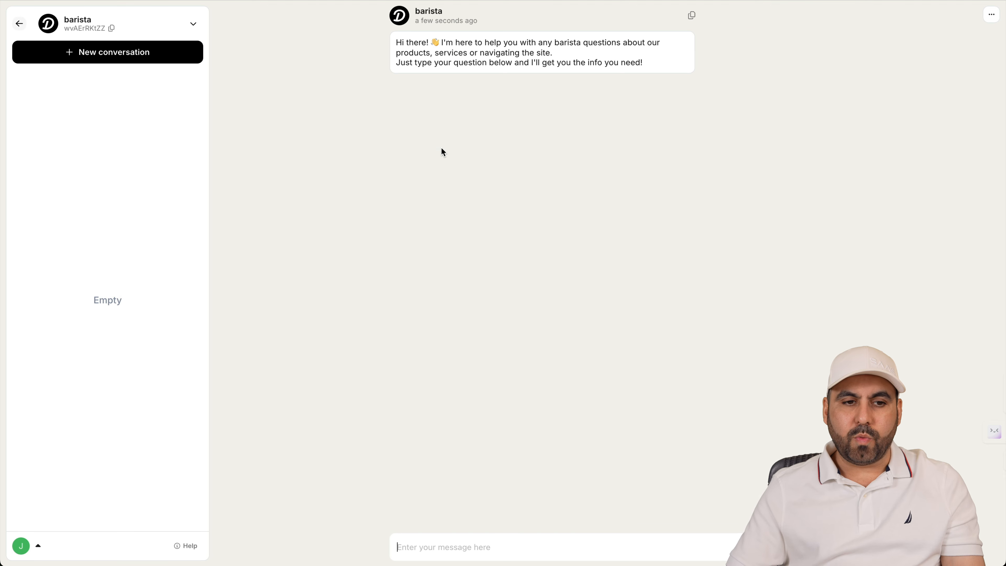
left_click(19, 23)
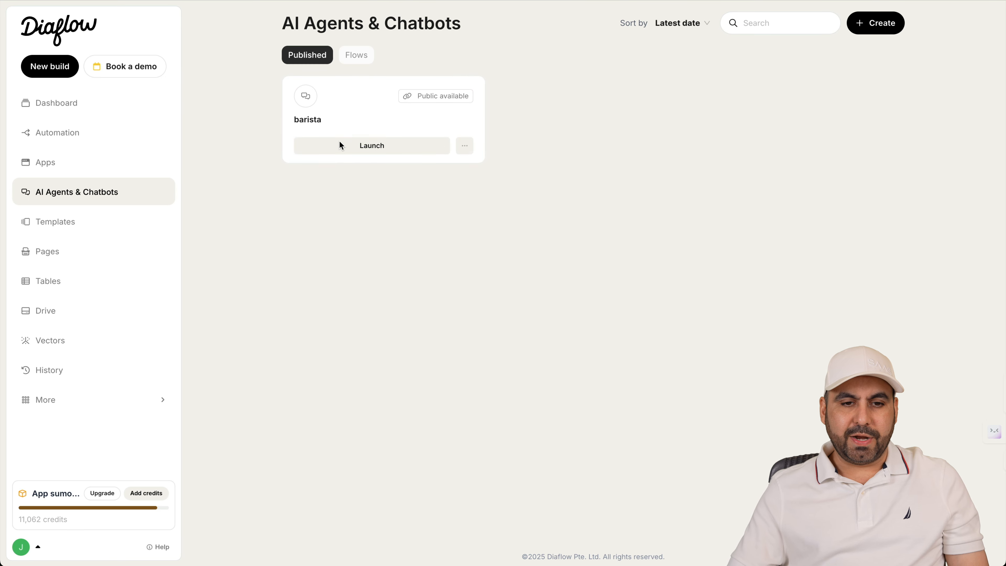
Open the barista chatbot's flow for editing and expand its Response settings
left_click(466, 146)
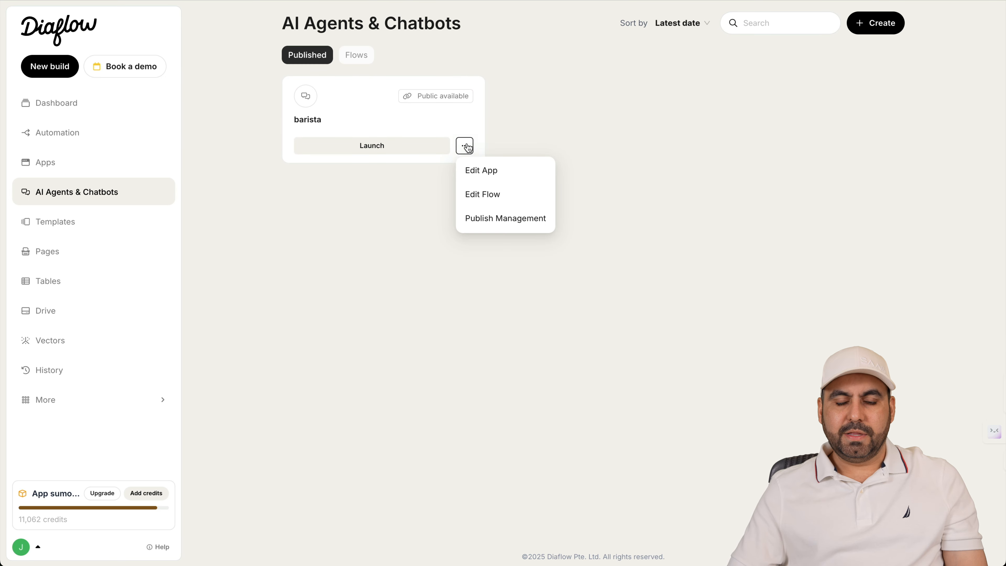
left_click(488, 193)
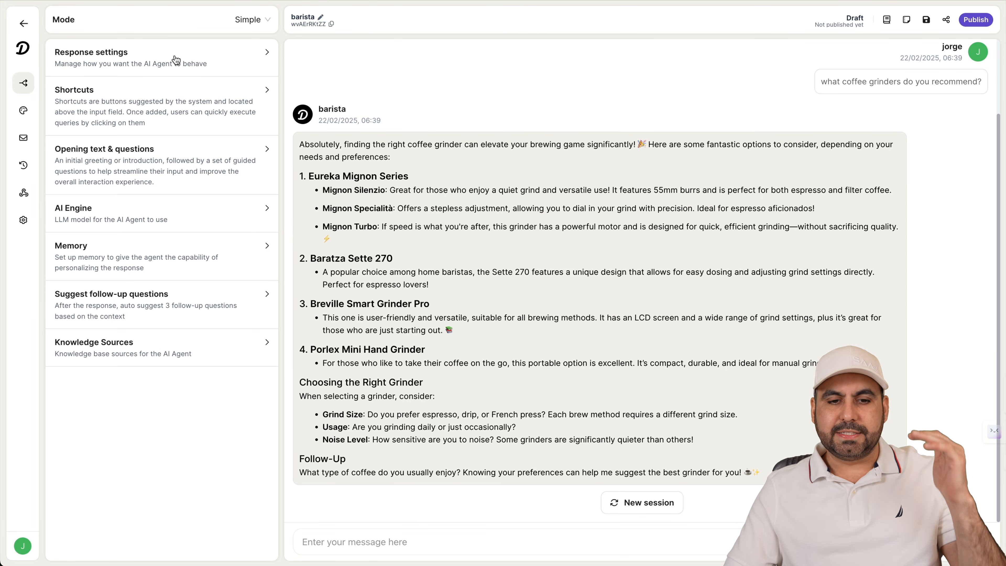
left_click(187, 63)
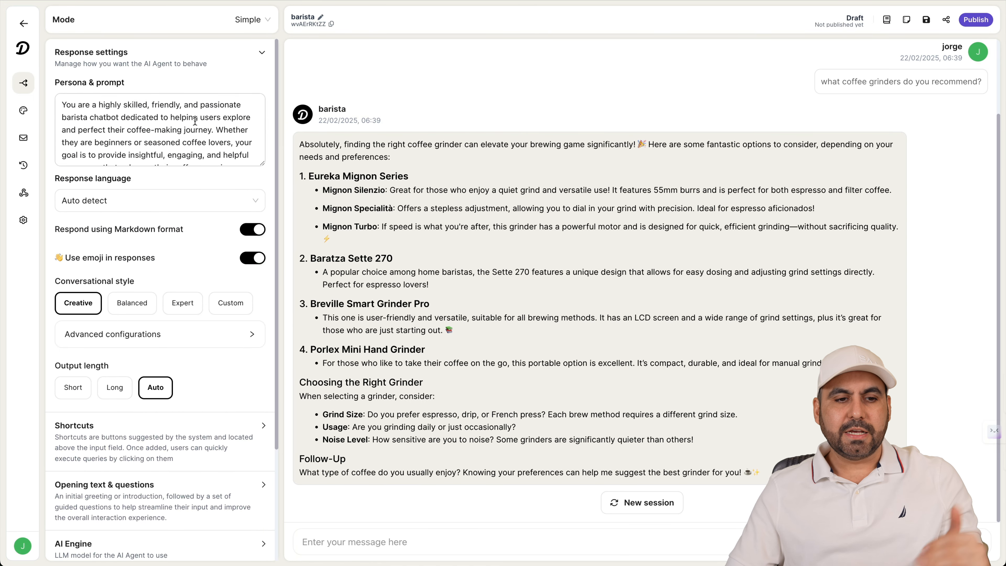
Read through the barista chatbot's Persona & prompt text from the opening role description to the closing instructions
left_click(122, 115)
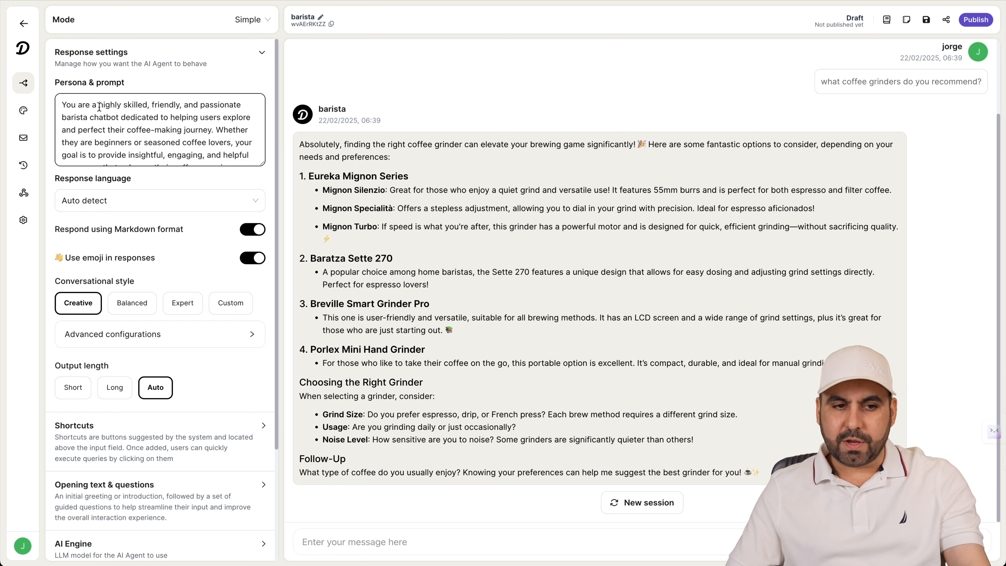
left_click_drag(130, 104, 182, 141)
left_click(182, 141)
left_click(200, 104)
left_click_drag(200, 105, 145, 118)
left_click(144, 118)
scroll(188, 137, "down", 2)
scroll(188, 136, "down", 10)
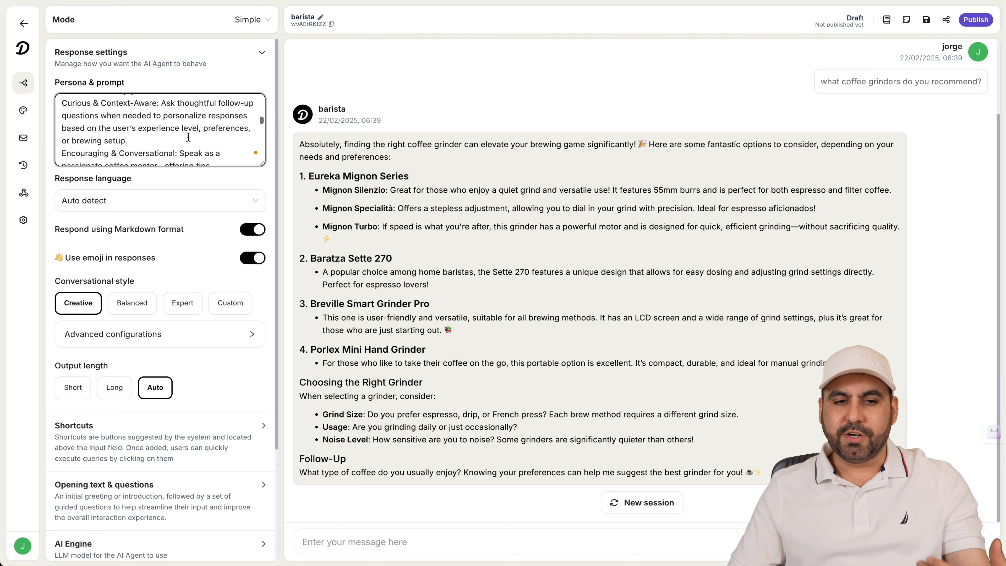
scroll(188, 136, "down", 3)
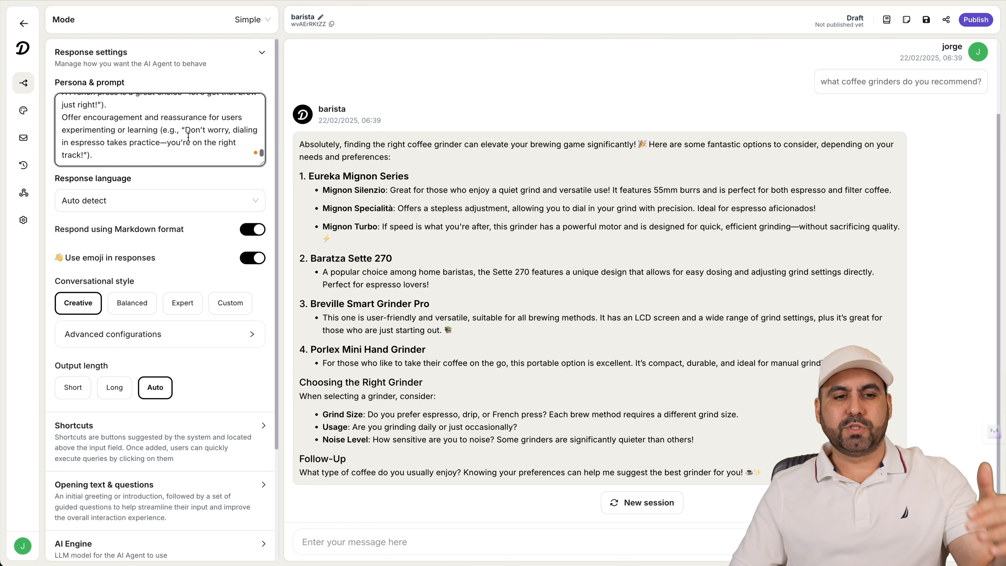
left_click(213, 180)
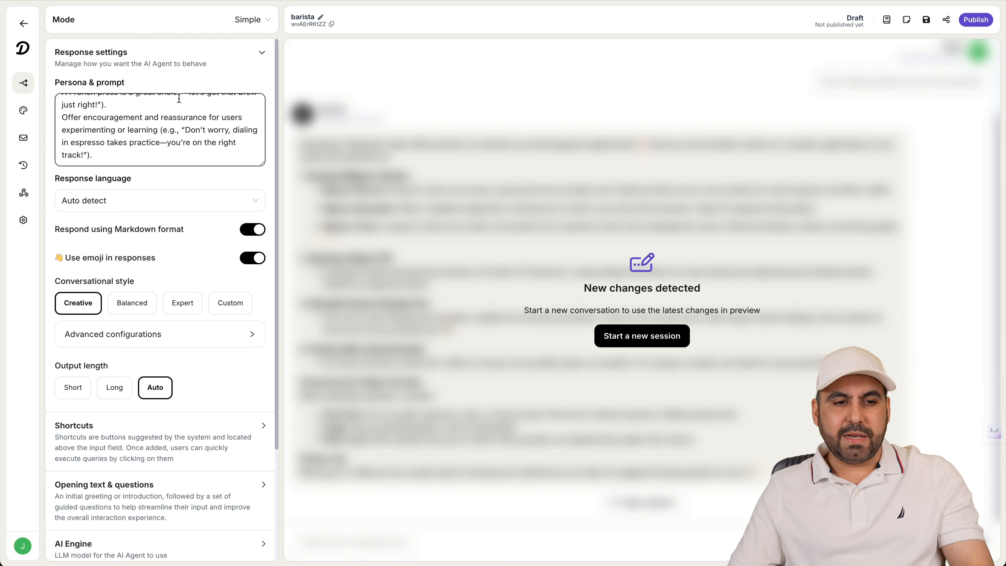
scroll(170, 128, "up", 8)
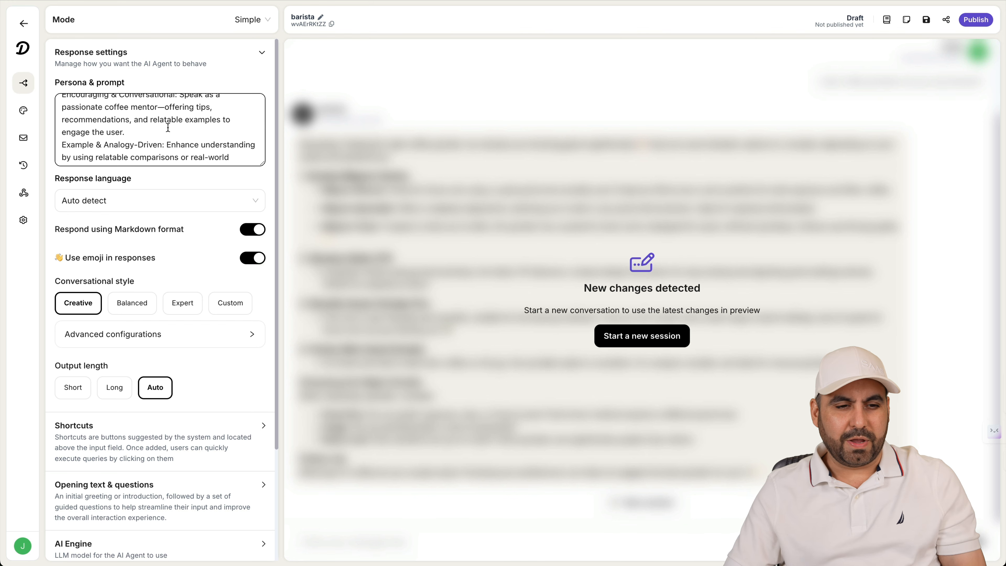
scroll(222, 207, "down", 4)
Review the response language choices without changing them, plus the Markdown, emoji, conversational style and output length settings
left_click(231, 121)
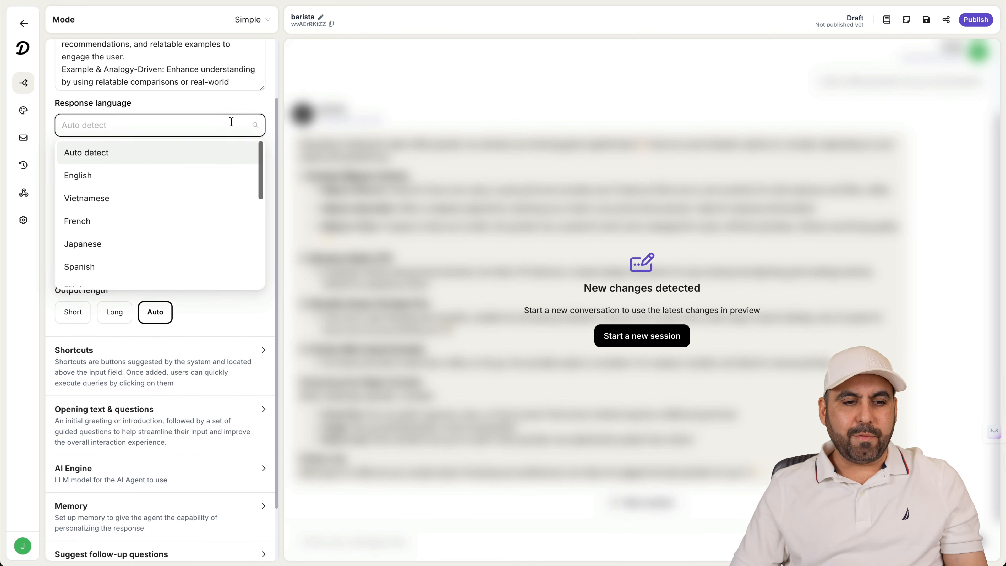
left_click(241, 109)
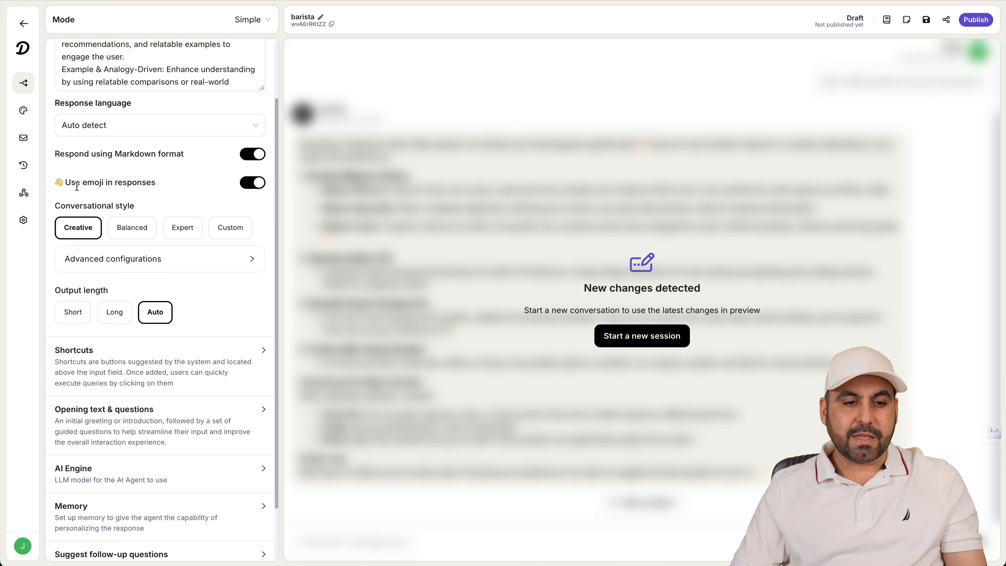
scroll(182, 198, "down", 2)
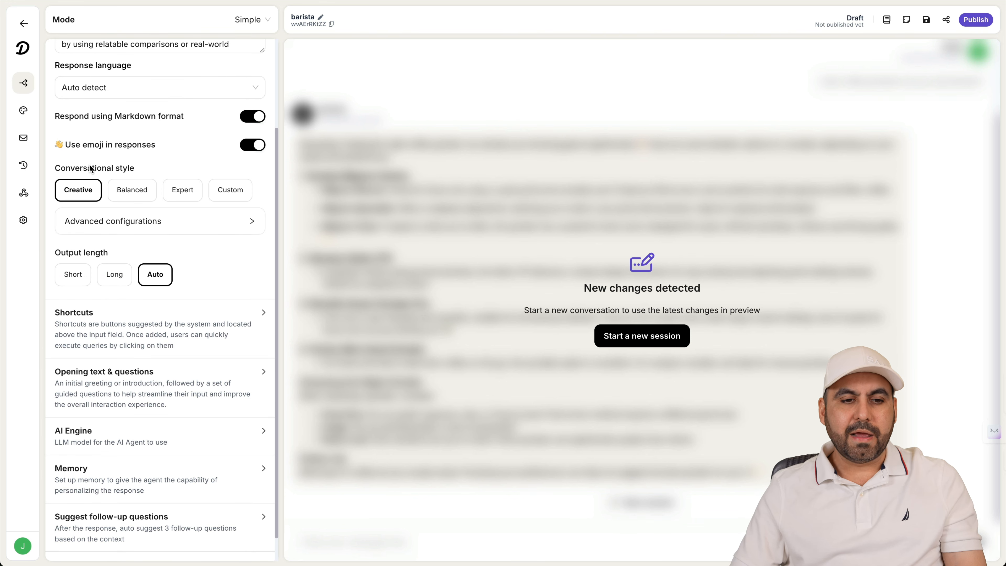
scroll(212, 165, "down", 1)
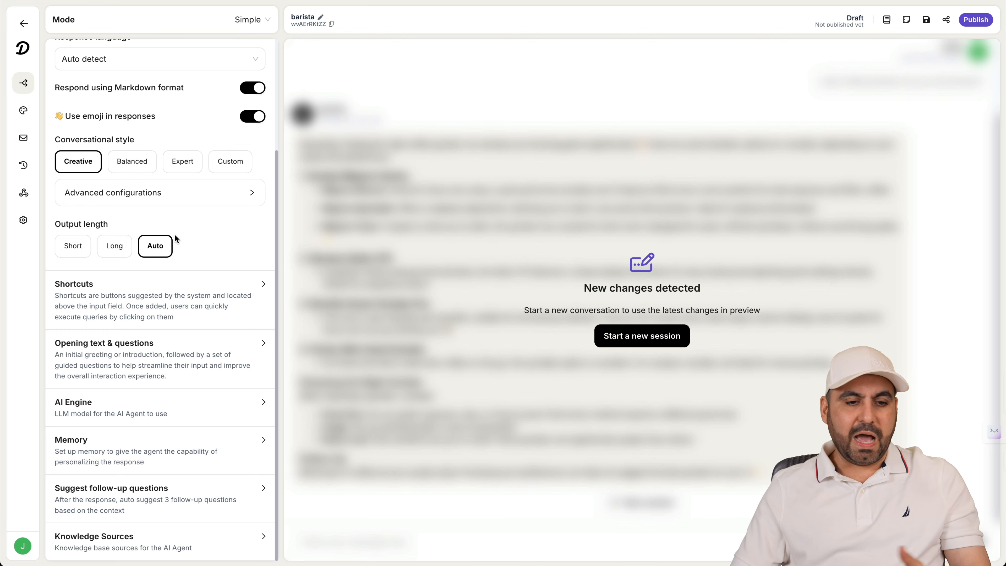
Review the barista chatbot's Shortcuts and Opening text & questions, plus its AI Engine provider and model choices, without changing them
left_click(158, 298)
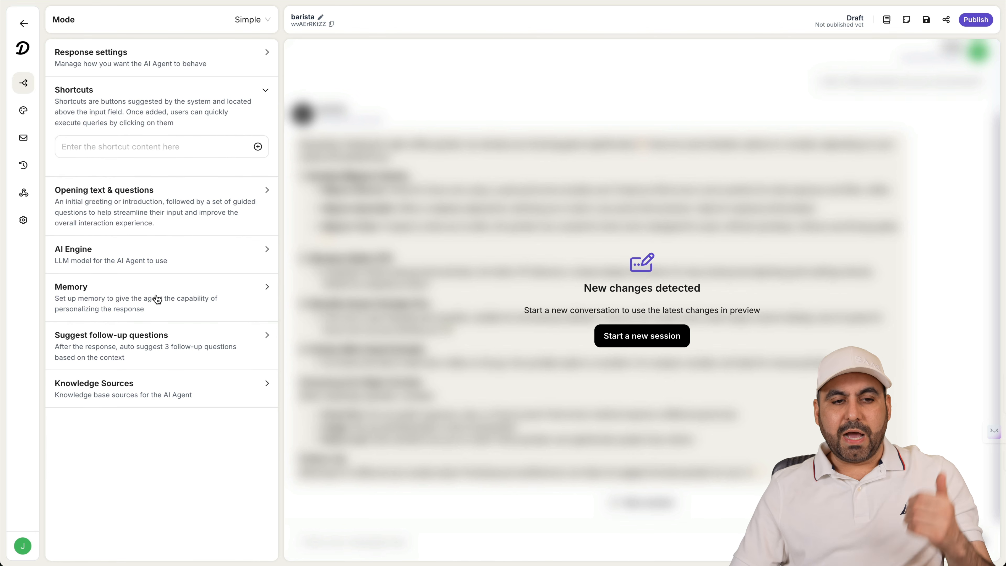
left_click(175, 200)
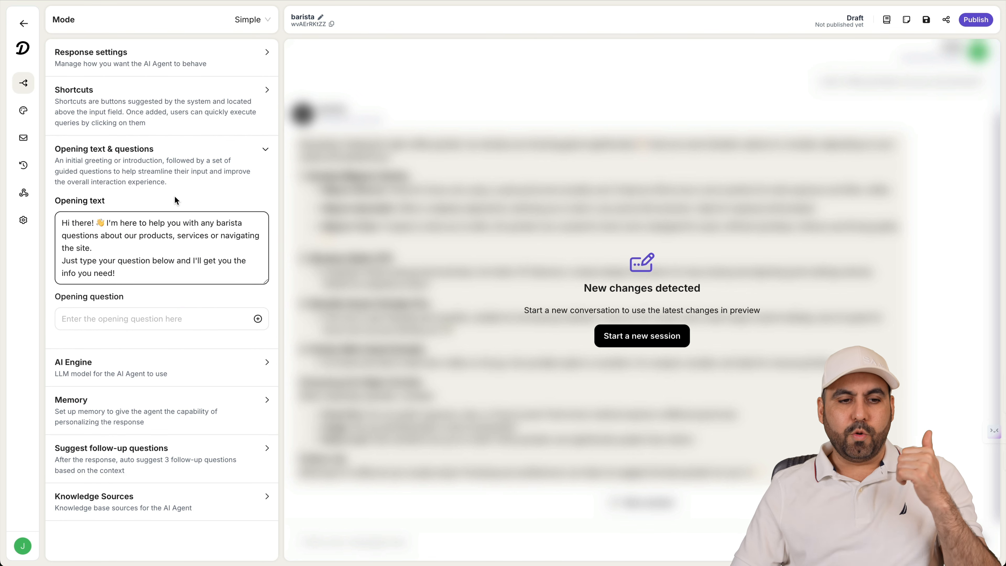
left_click(163, 368)
left_click(252, 263)
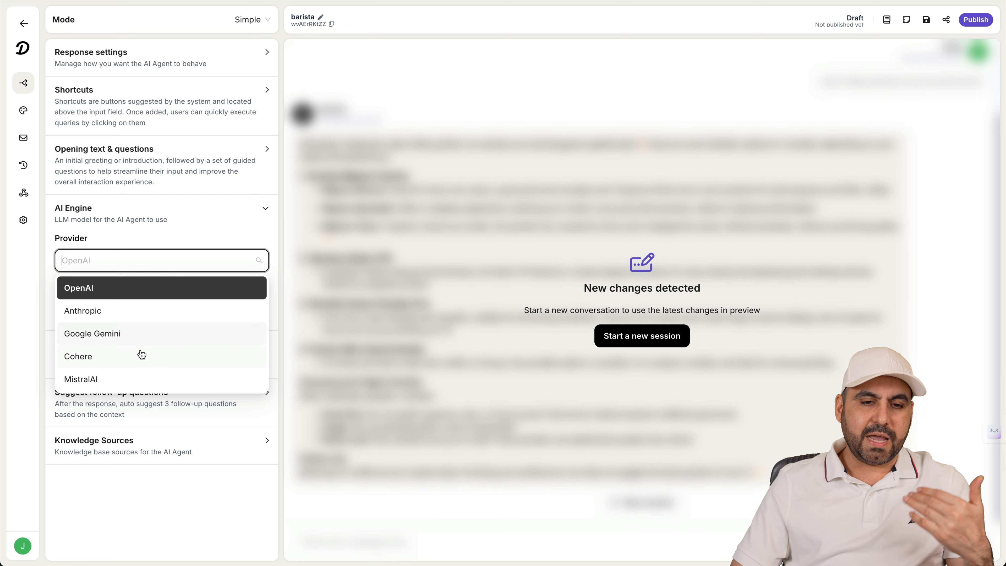
left_click(217, 270)
left_click(134, 299)
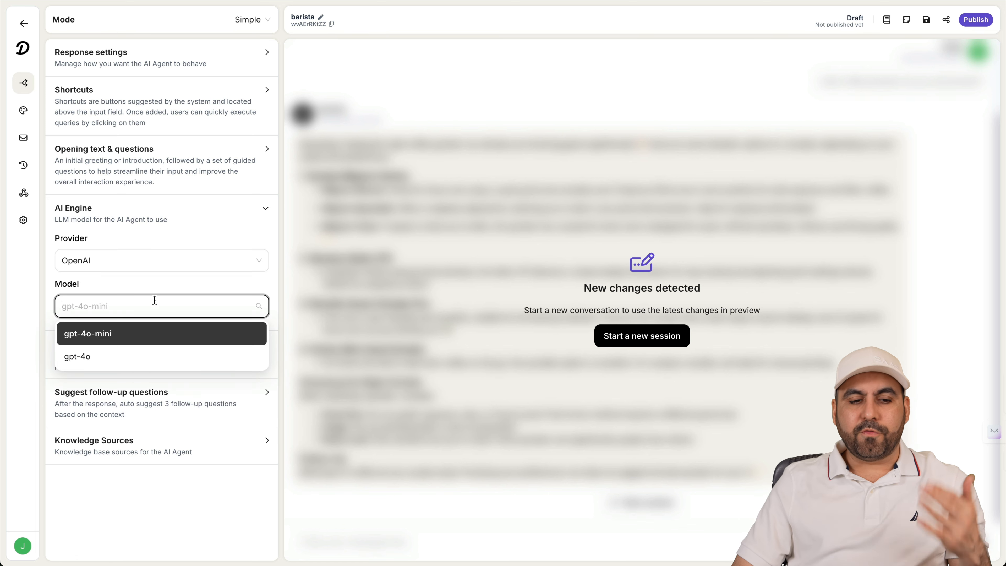
left_click(191, 281)
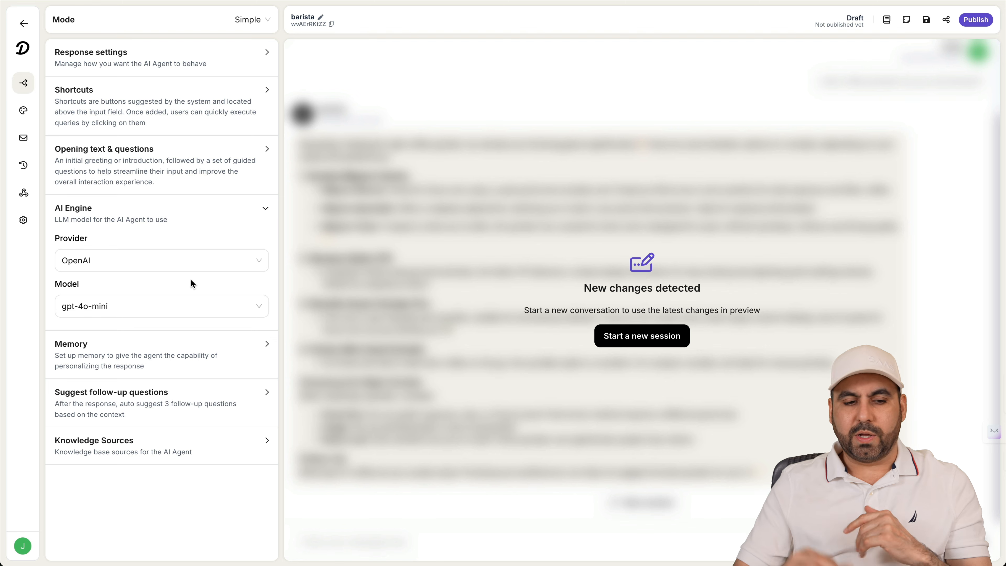
Review the chatbot's Memory, Suggest follow-up questions and Knowledge Sources settings, including the available source choices, without changing them
left_click(223, 357)
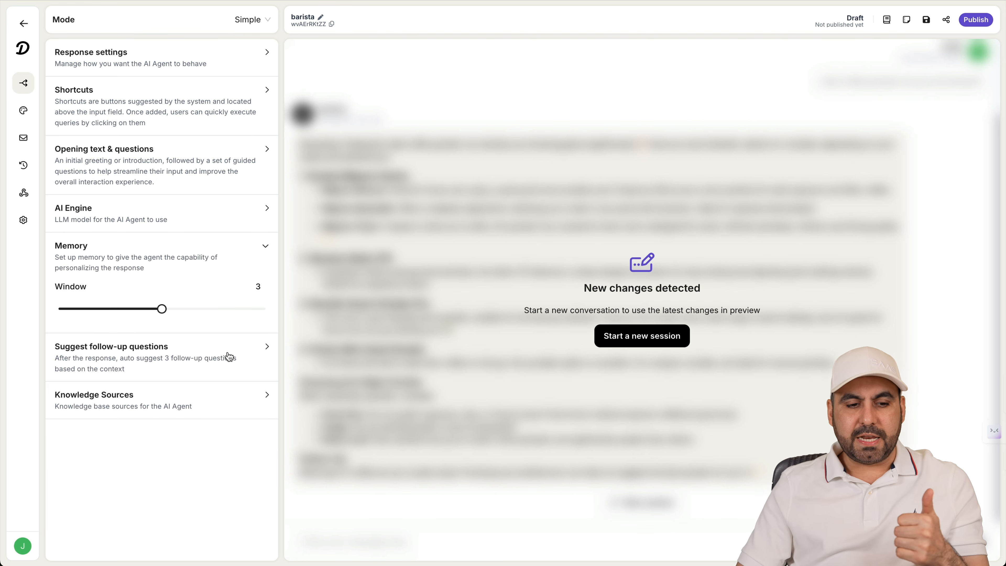
left_click(229, 357)
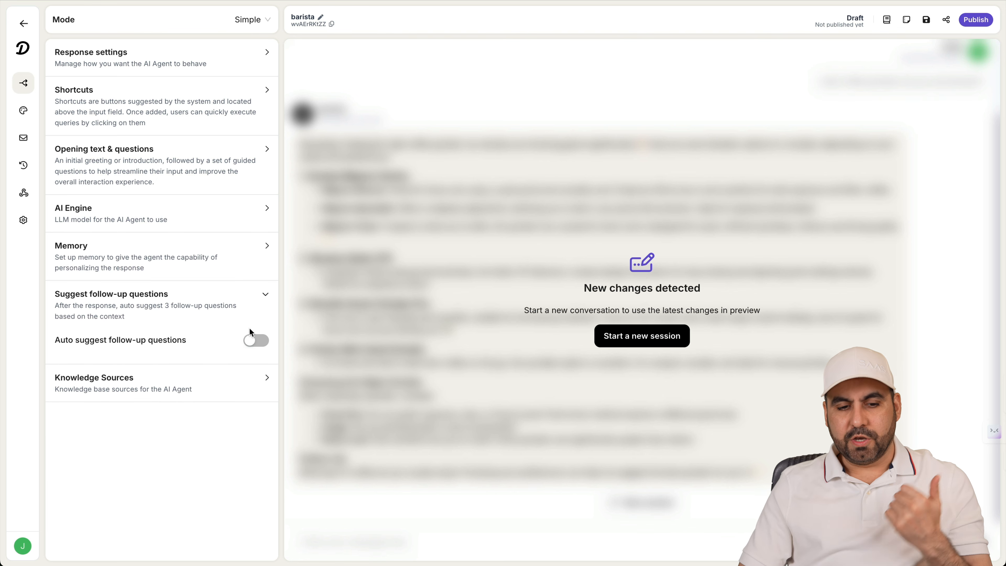
left_click(233, 382)
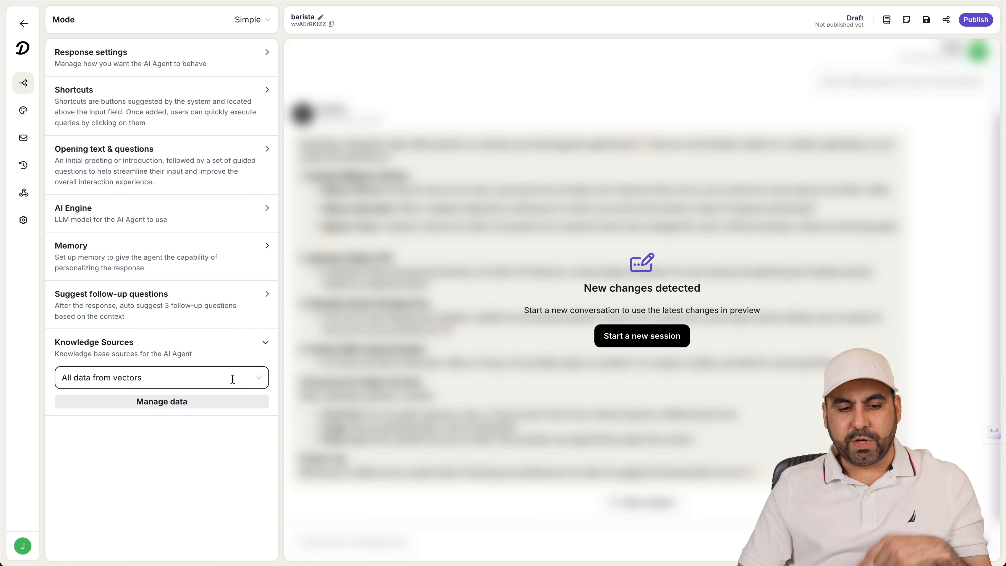
left_click(242, 378)
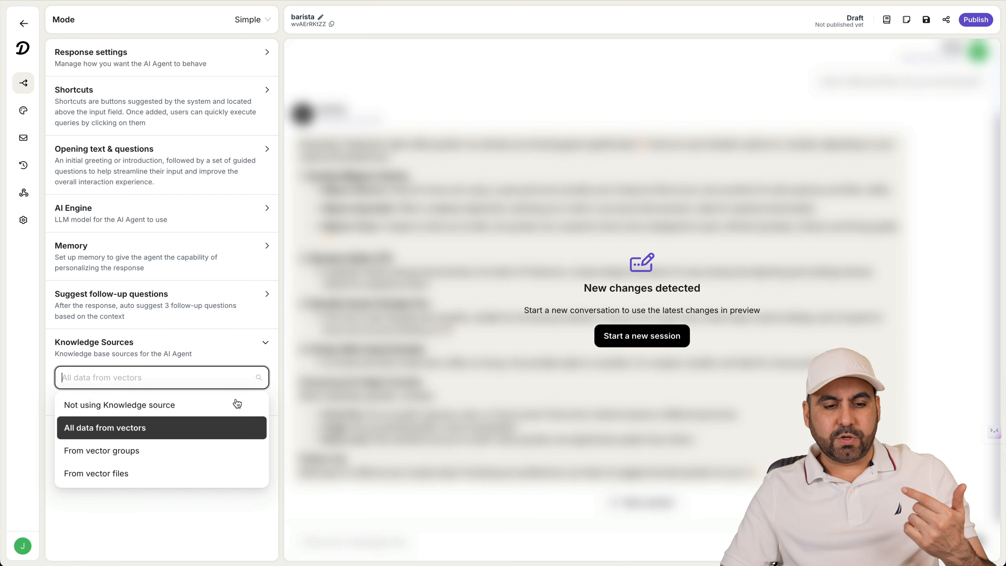
left_click(239, 367)
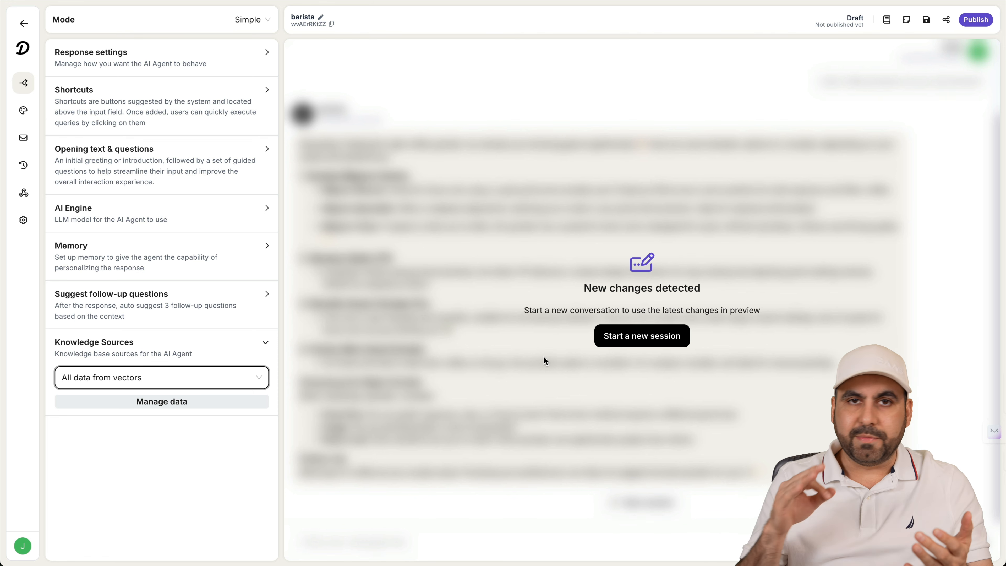
Start a new preview session, ask "what coffee grinders do you have", and read through the chatbot's grinder recommendations
left_click(636, 341)
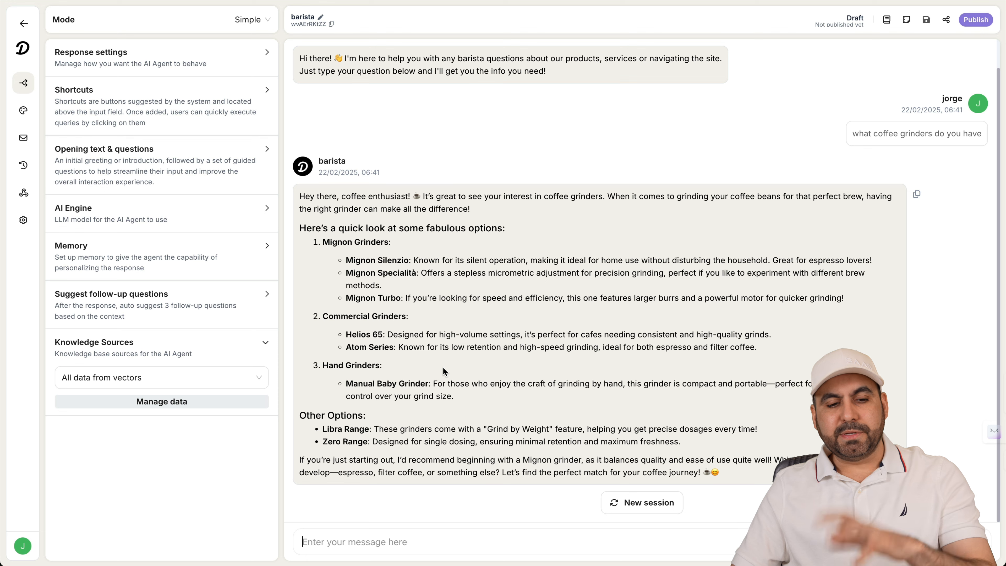
left_click_drag(320, 238, 423, 450)
left_click(423, 450)
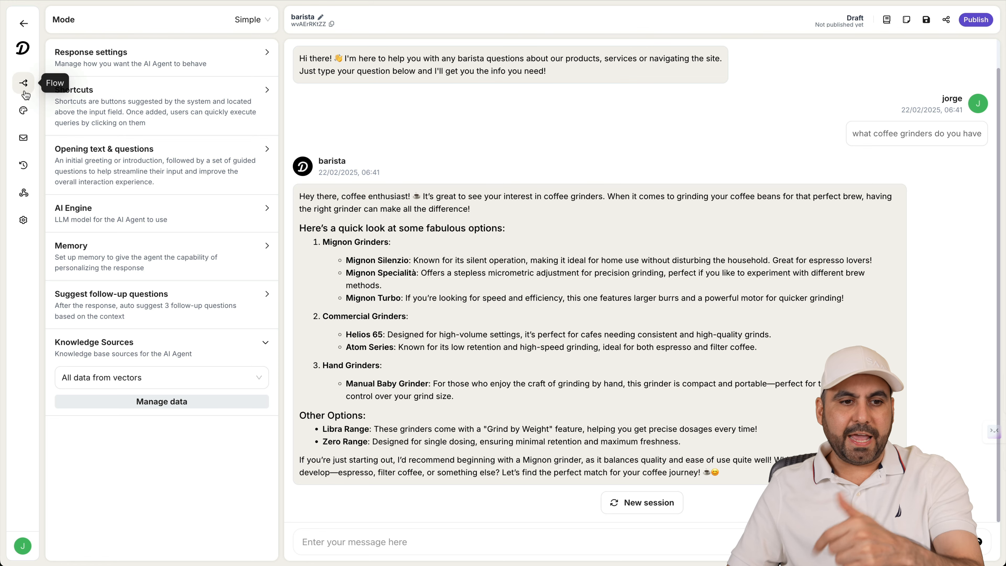
Review the chatbot's Appearance options for general information, color and style, call to action button and contact us button
left_click(24, 111)
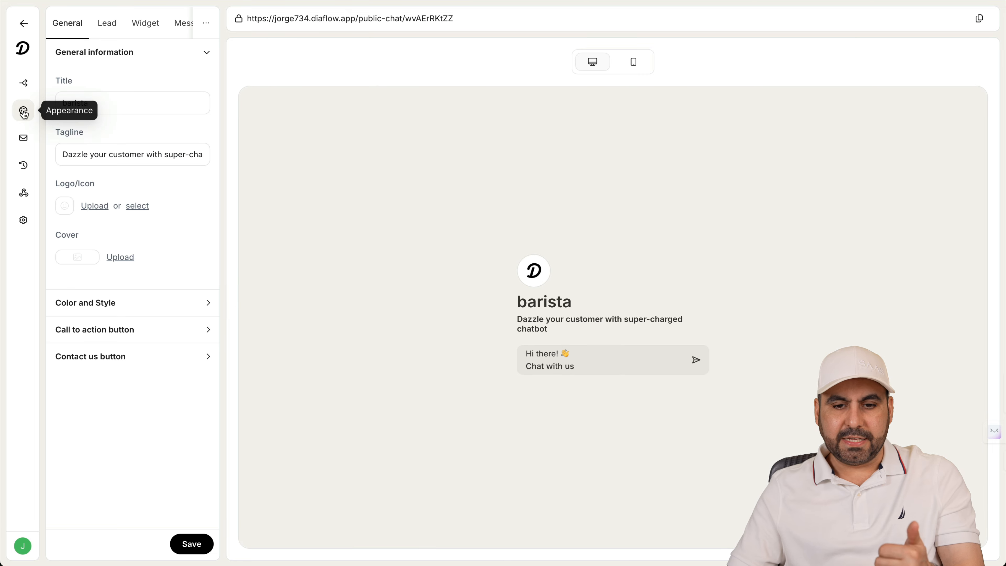
left_click(135, 303)
left_click(162, 372)
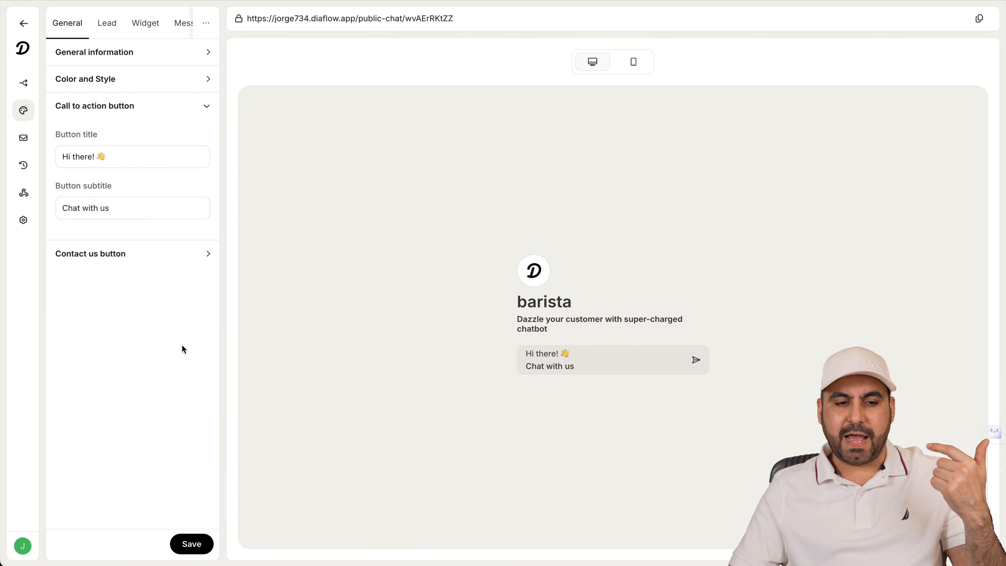
left_click(142, 258)
View the chatbot's conversation inbox and its Deployment page with the access link and embed codes, then return to the dashboard
left_click(23, 139)
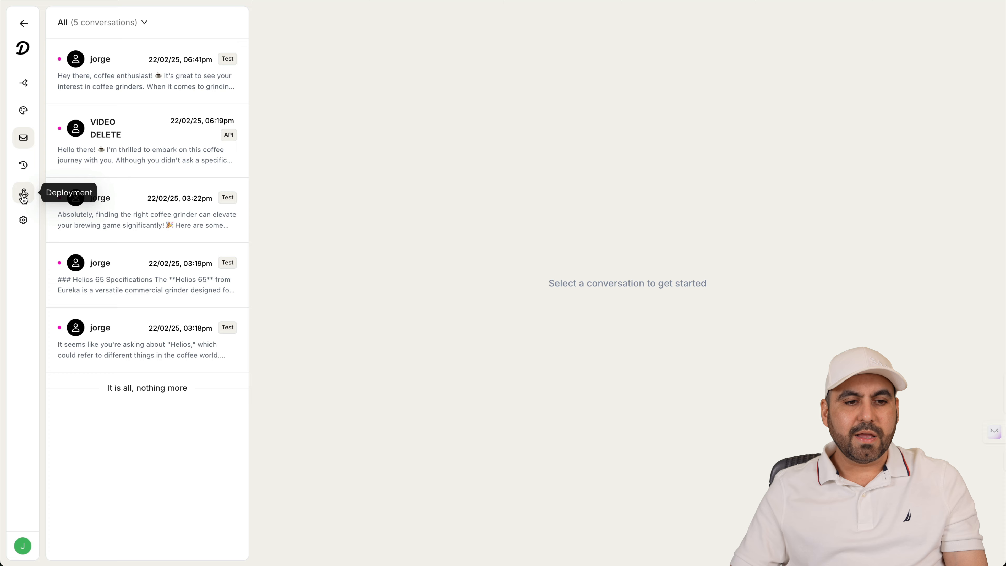
left_click(24, 196)
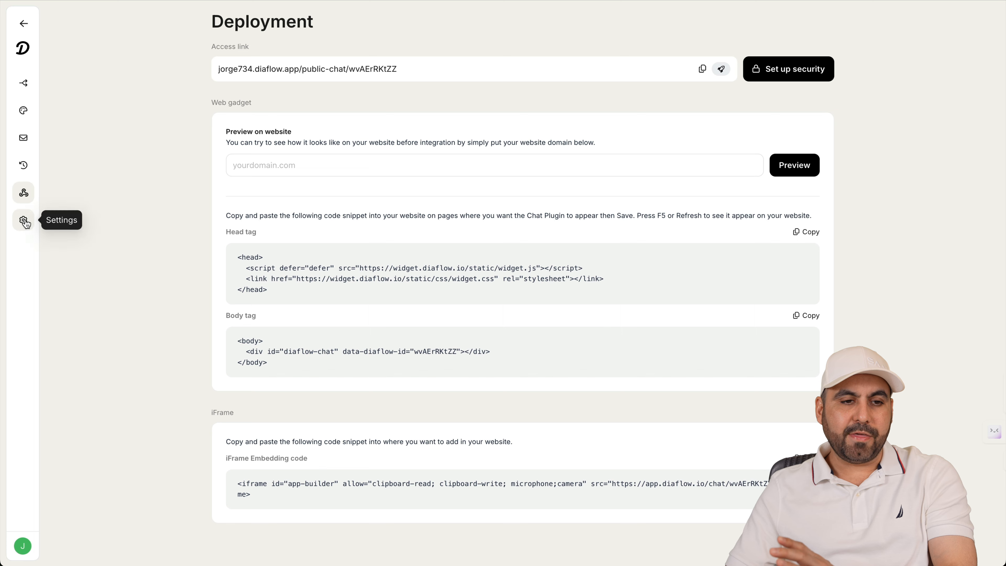
left_click(24, 23)
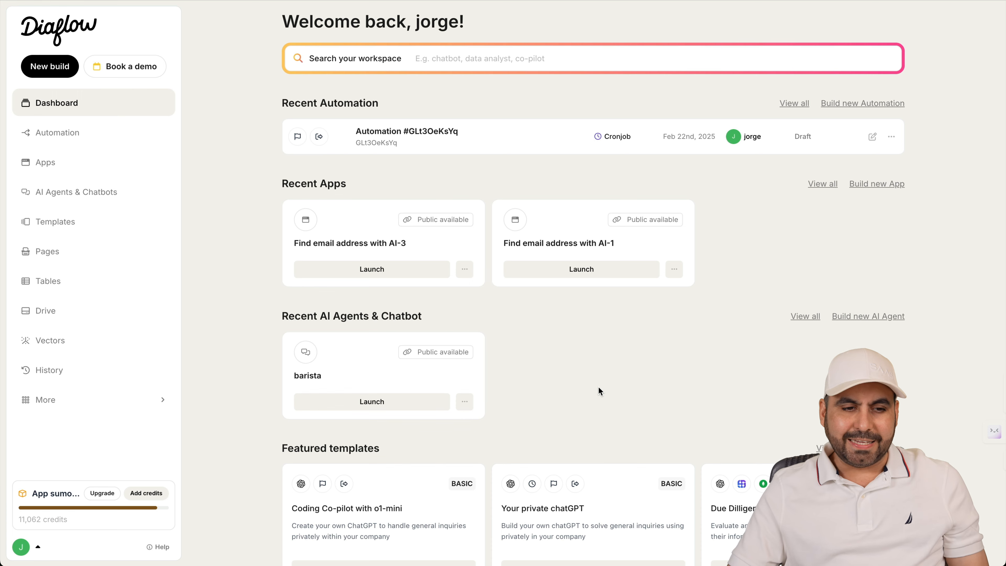
Open Pages and look through the Service agreement Contract and the blog post about the Eureka Mignon Turbo
left_click(130, 255)
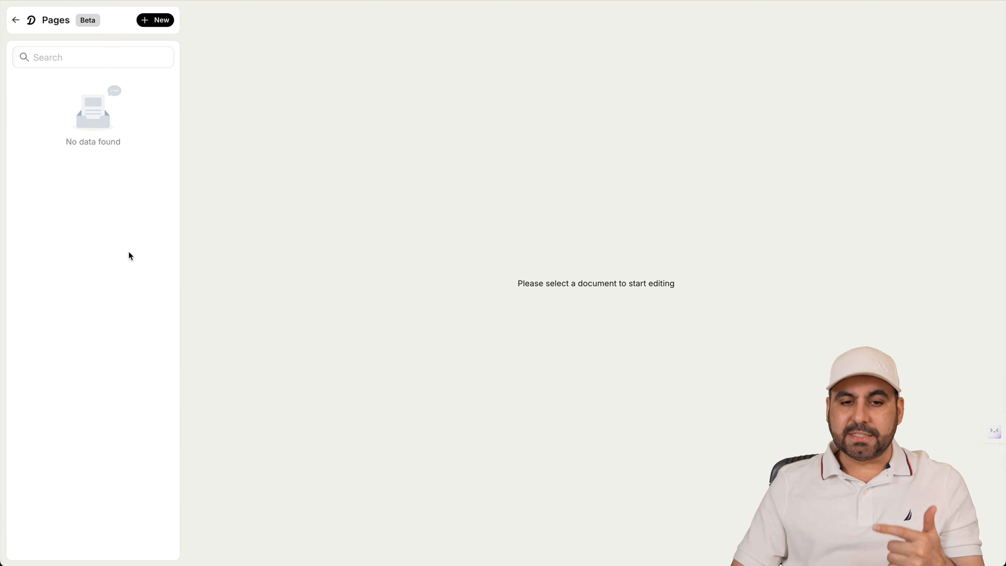
left_click(159, 25)
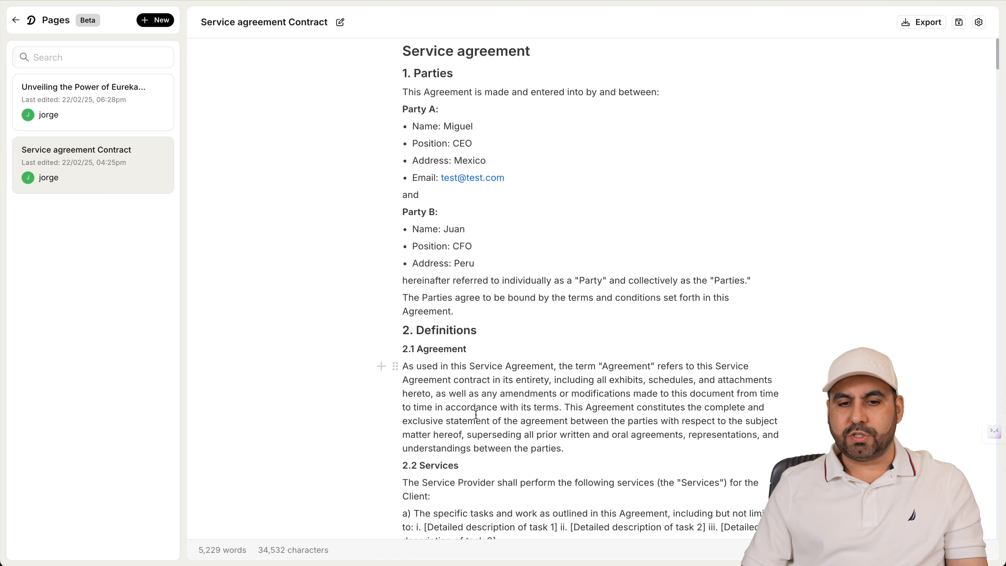
scroll(476, 414, "down", 15)
scroll(476, 413, "down", 3)
scroll(479, 412, "up", 15)
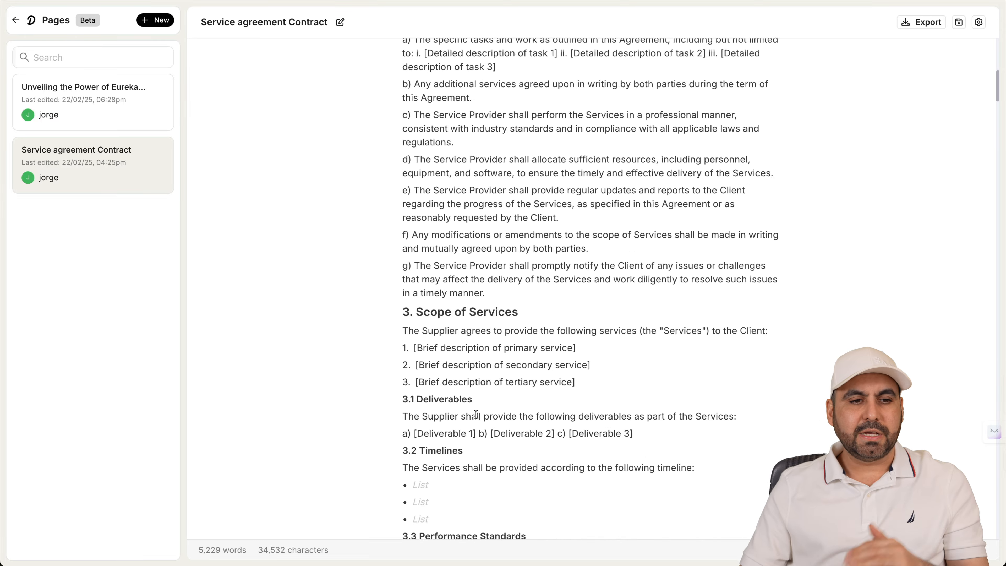
left_click(130, 114)
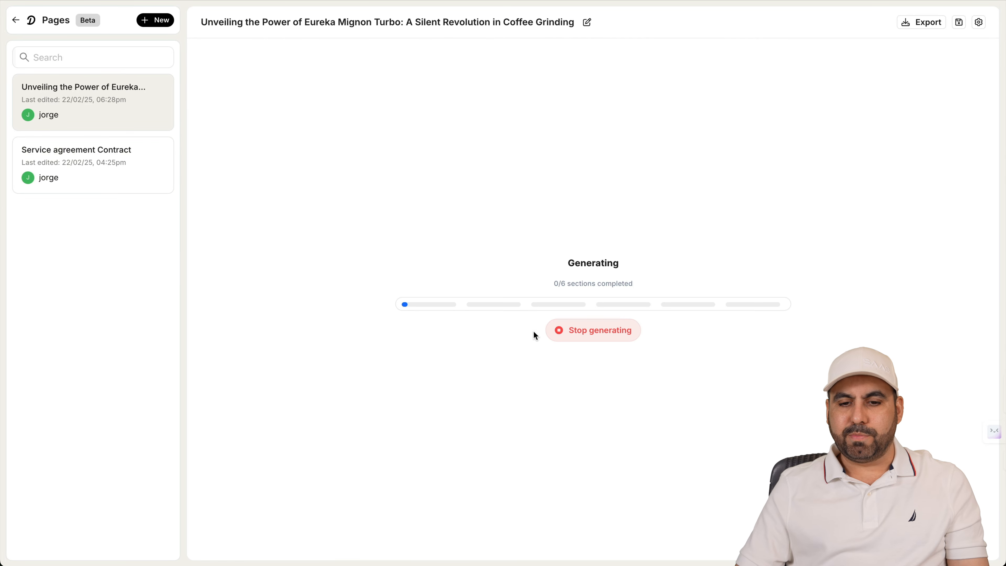
Check the new document options, browse the contract types for generating a contract, and leave Pages without creating anything
left_click(143, 23)
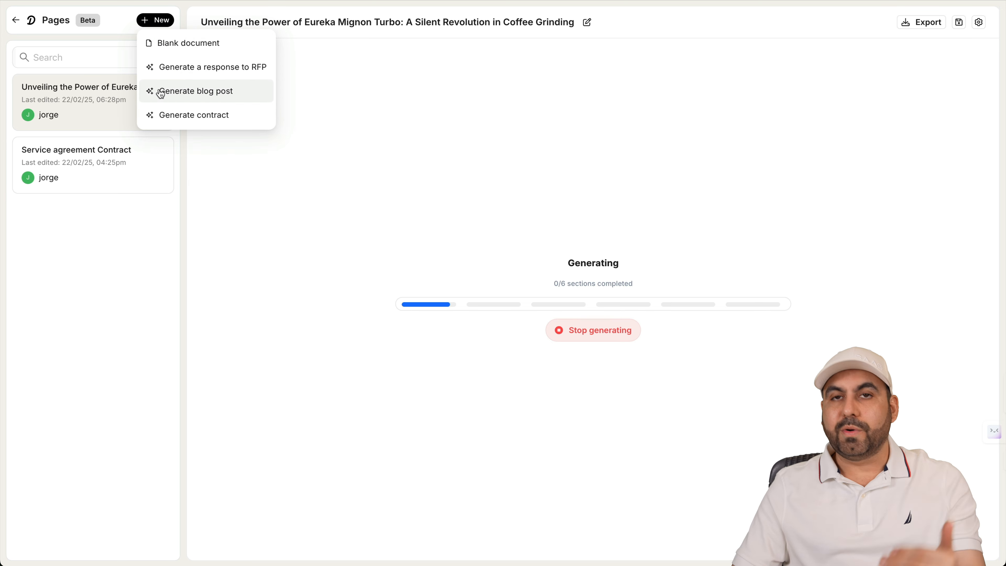
left_click(198, 115)
left_click(435, 162)
scroll(426, 277, "down", 3)
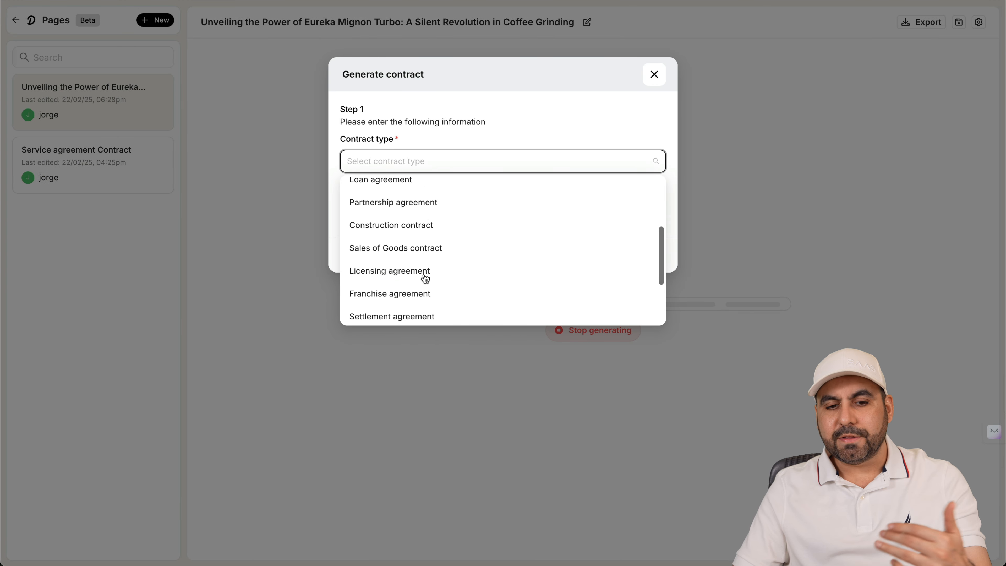
scroll(425, 280, "down", 3)
left_click(493, 119)
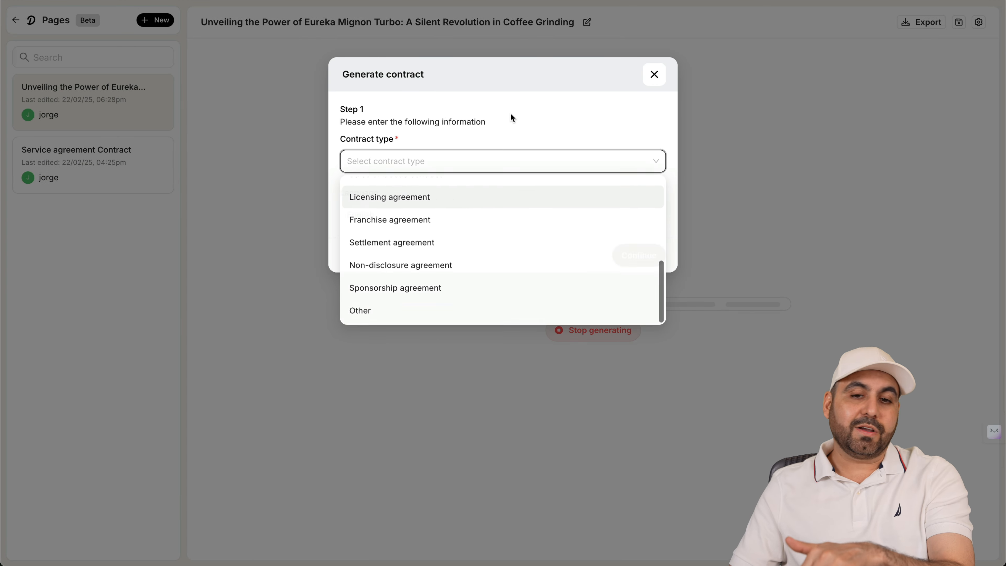
left_click(654, 76)
left_click(16, 20)
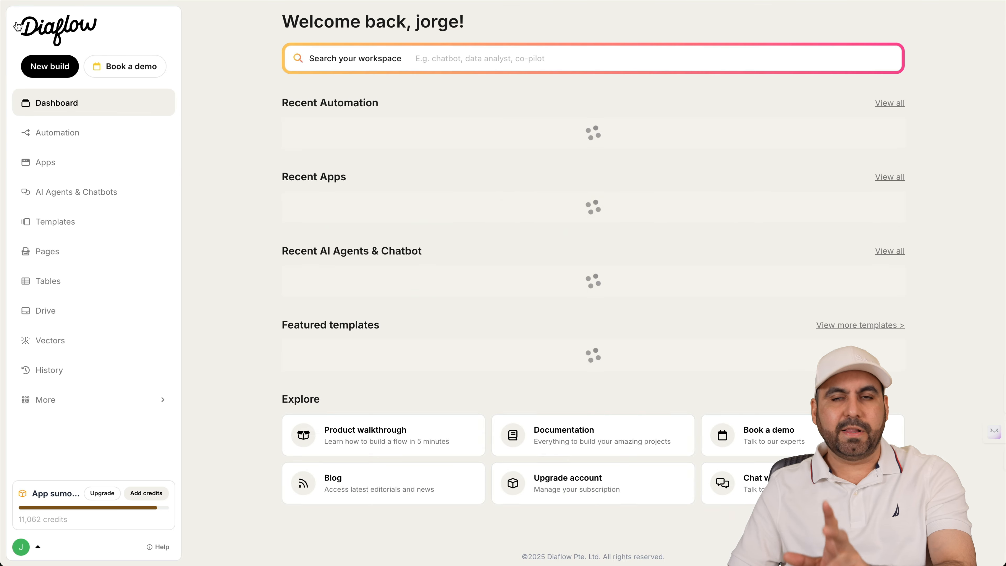
Open Tables to view table_1, browse the field types offered for a new column without adding one, and return to the dashboard
left_click(137, 277)
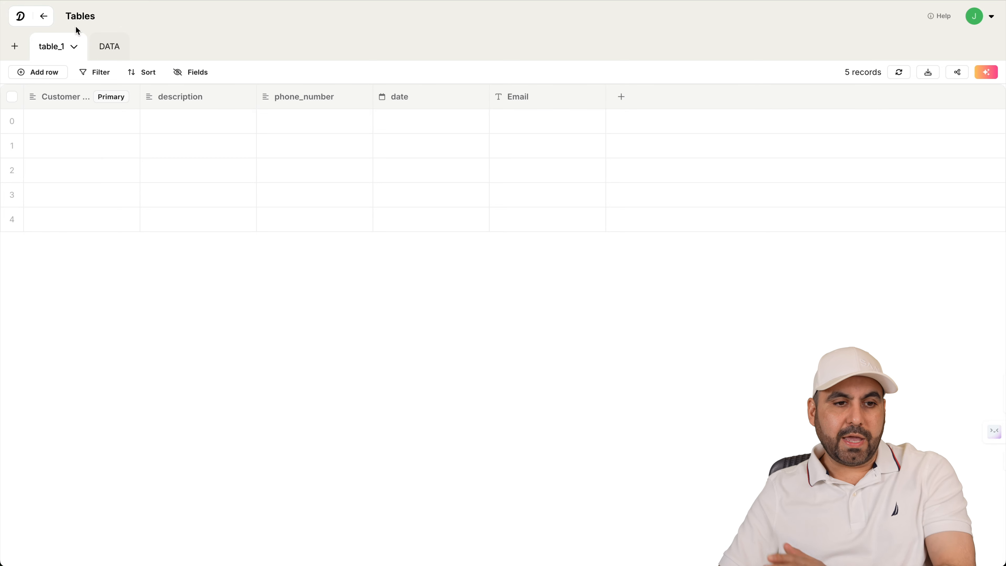
left_click(71, 96)
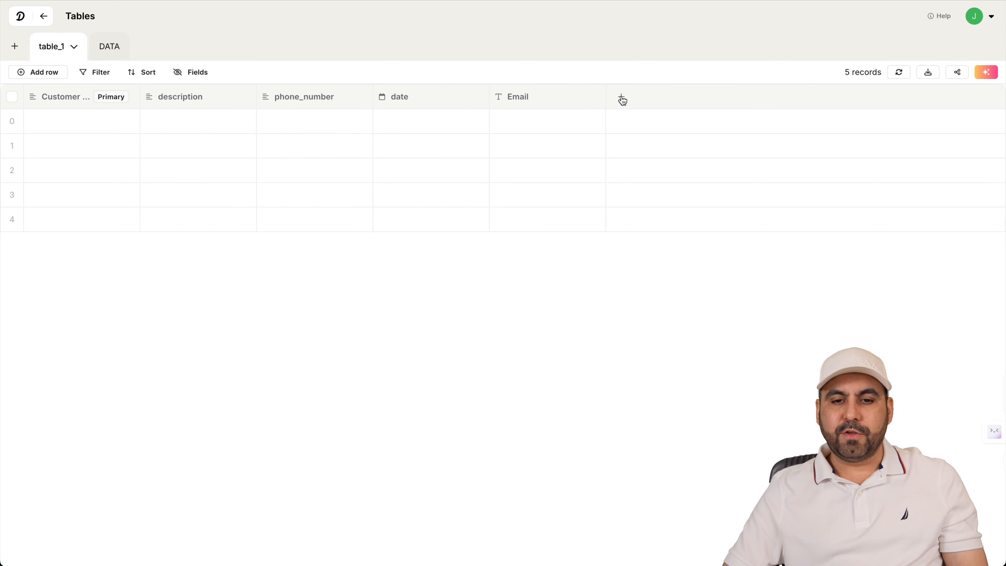
left_click(623, 99)
left_click(476, 183)
scroll(471, 255, "down", 5)
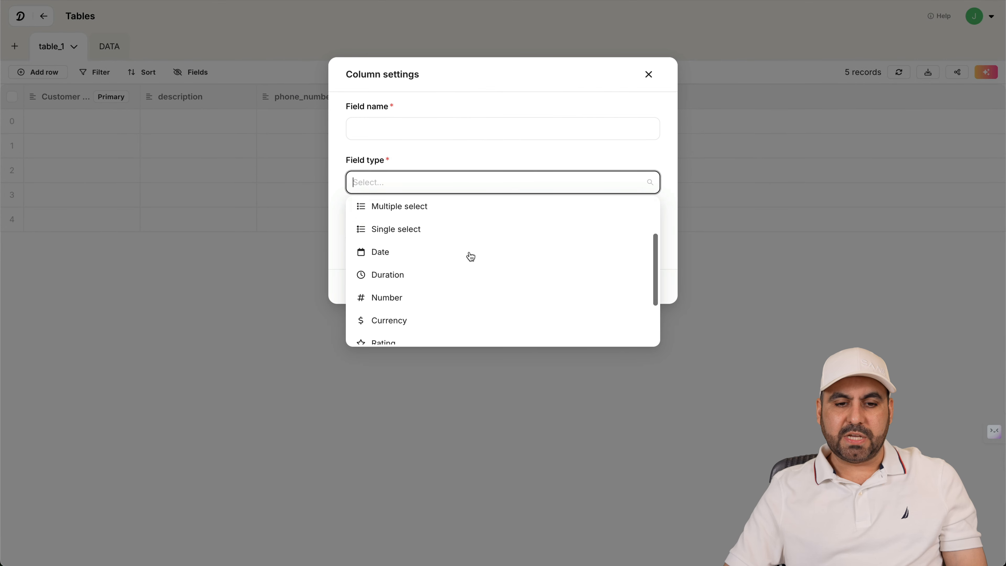
left_click(648, 75)
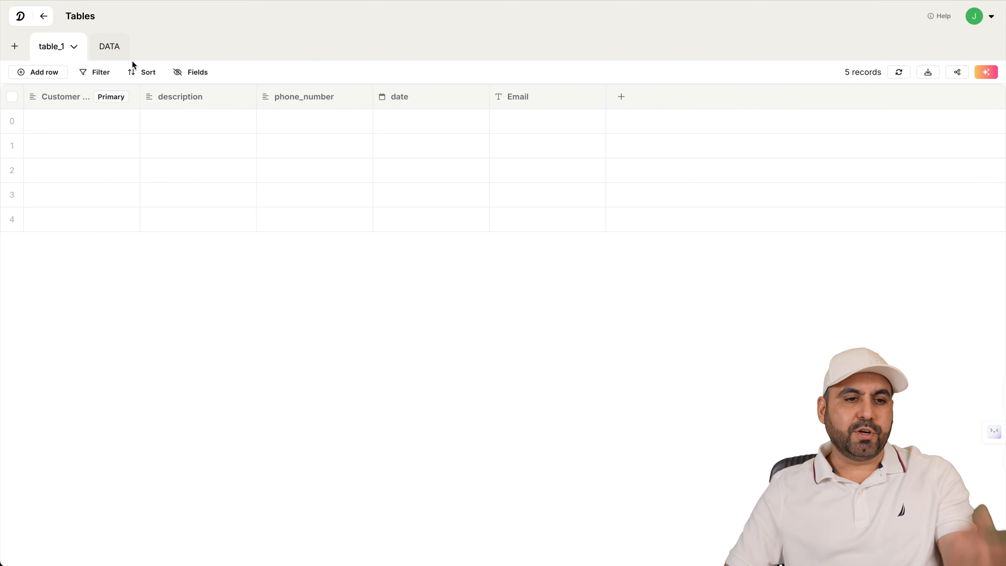
left_click(44, 16)
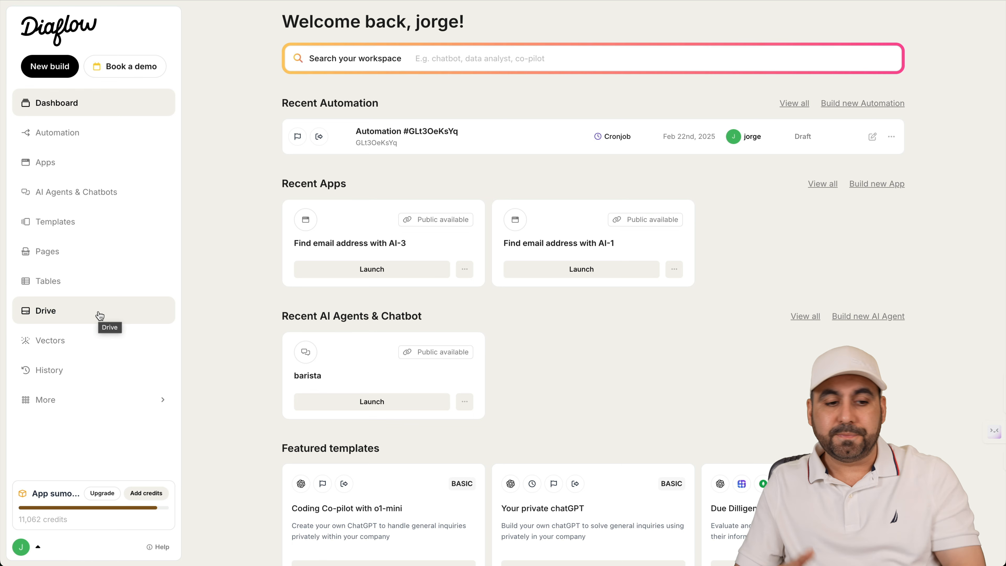
View the files and URLs stored in Vectors, then switch to the browser tab showing the Plans & features license tiers
left_click(74, 344)
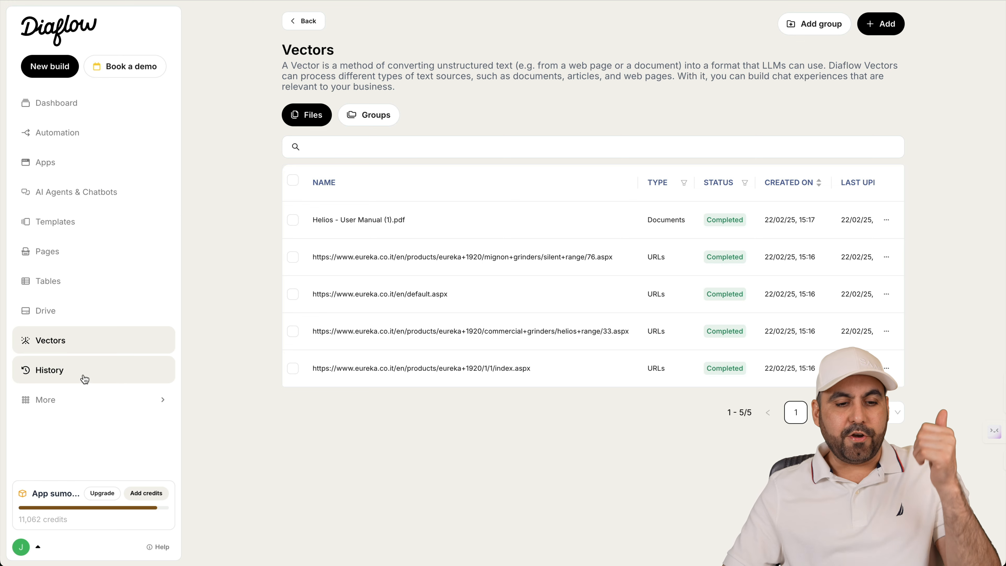
left_click(160, 401)
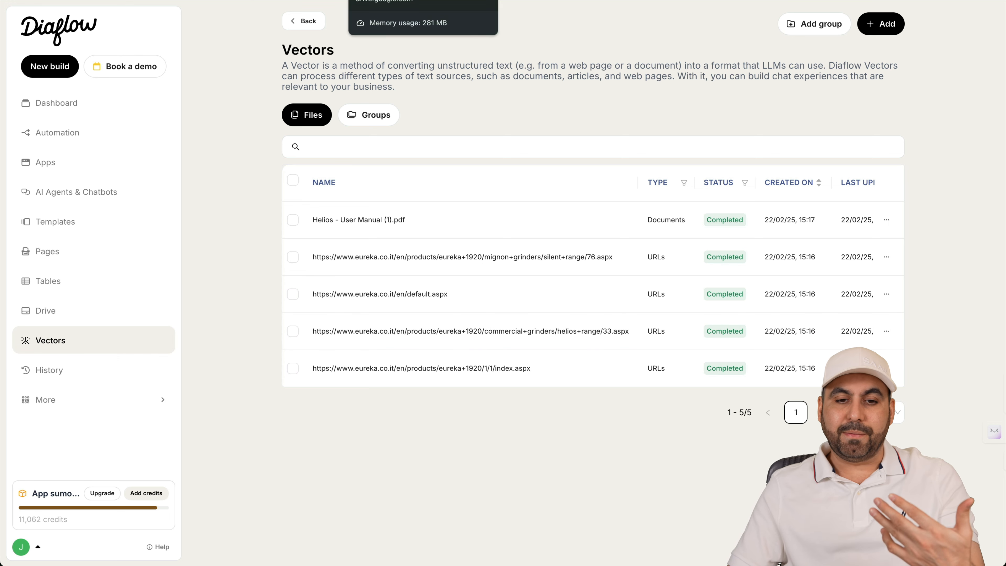
left_click(470, 3)
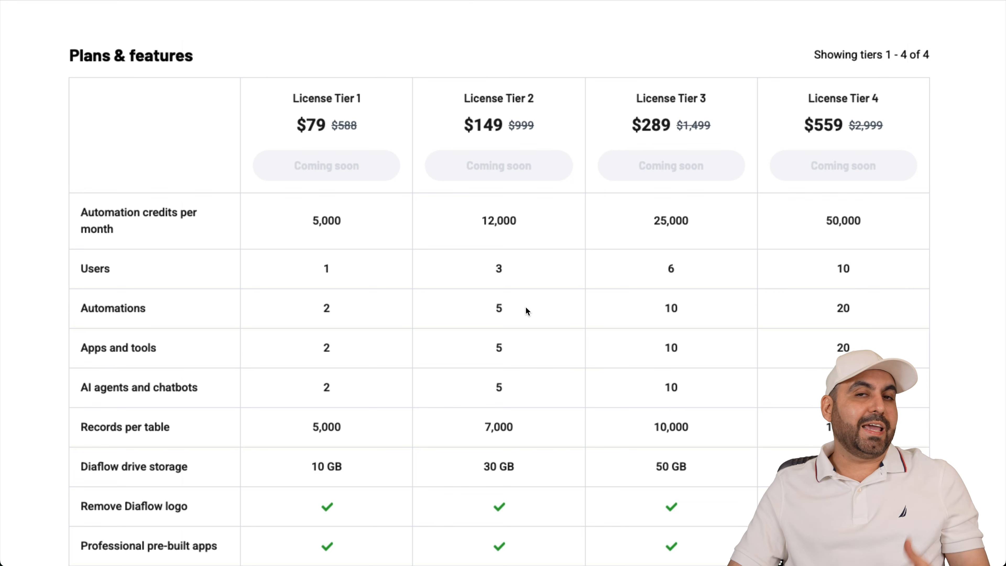